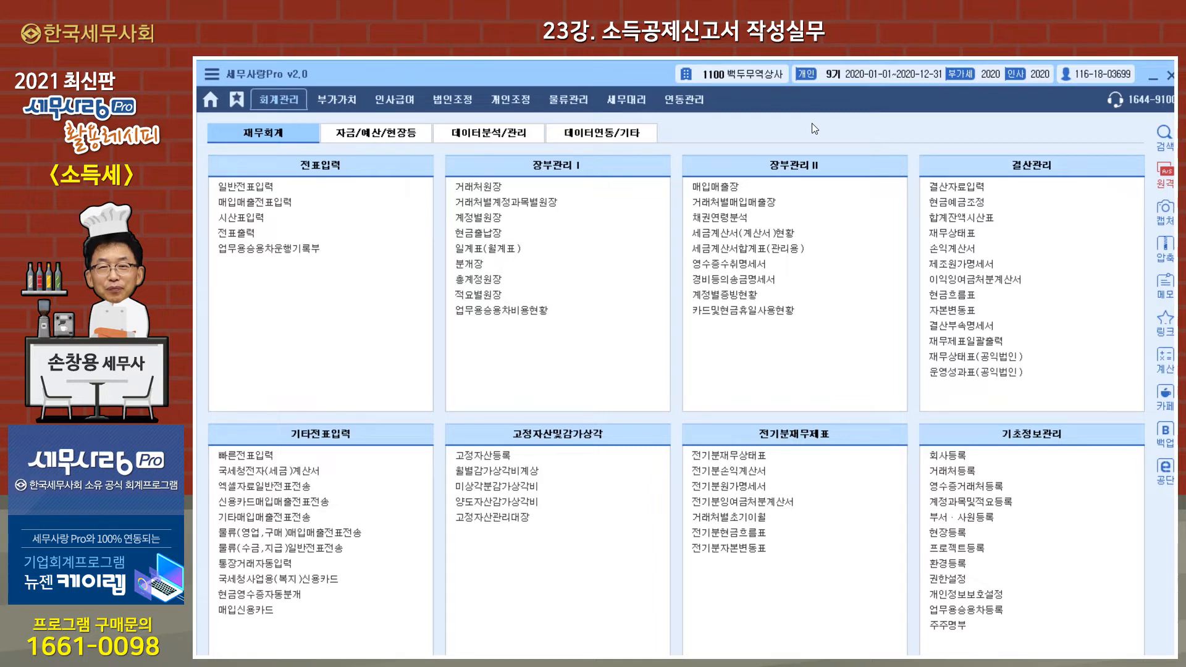
- Switch to 개인조정 and briefly review the 조정계산서
click(512, 105)
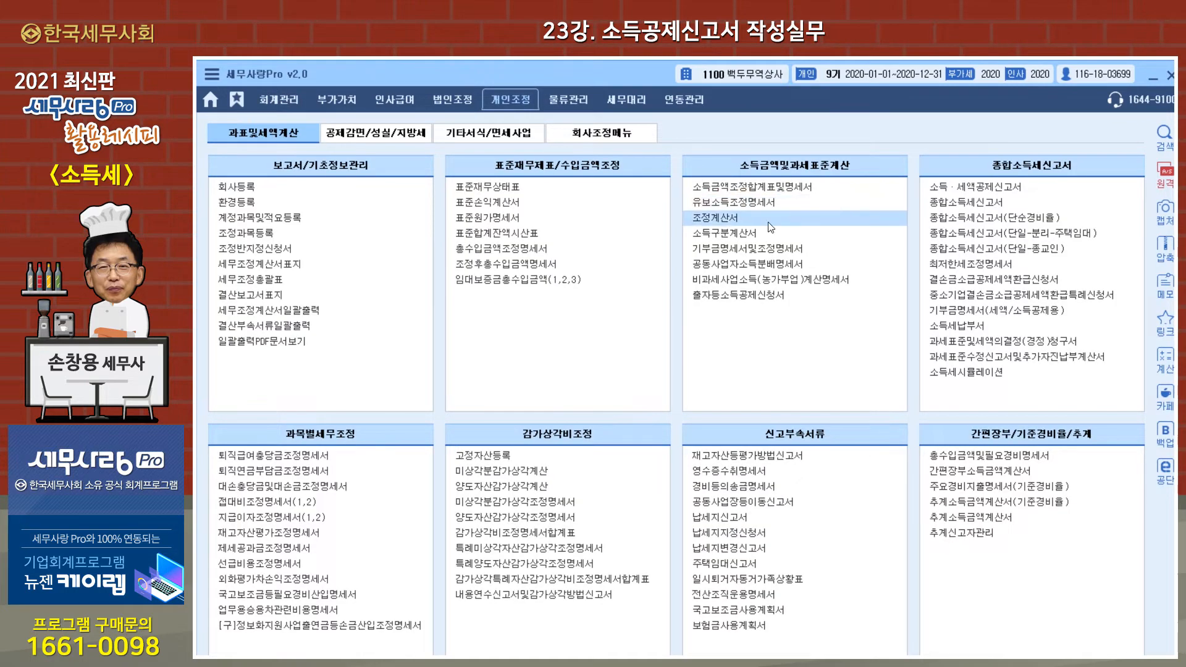
click(724, 221)
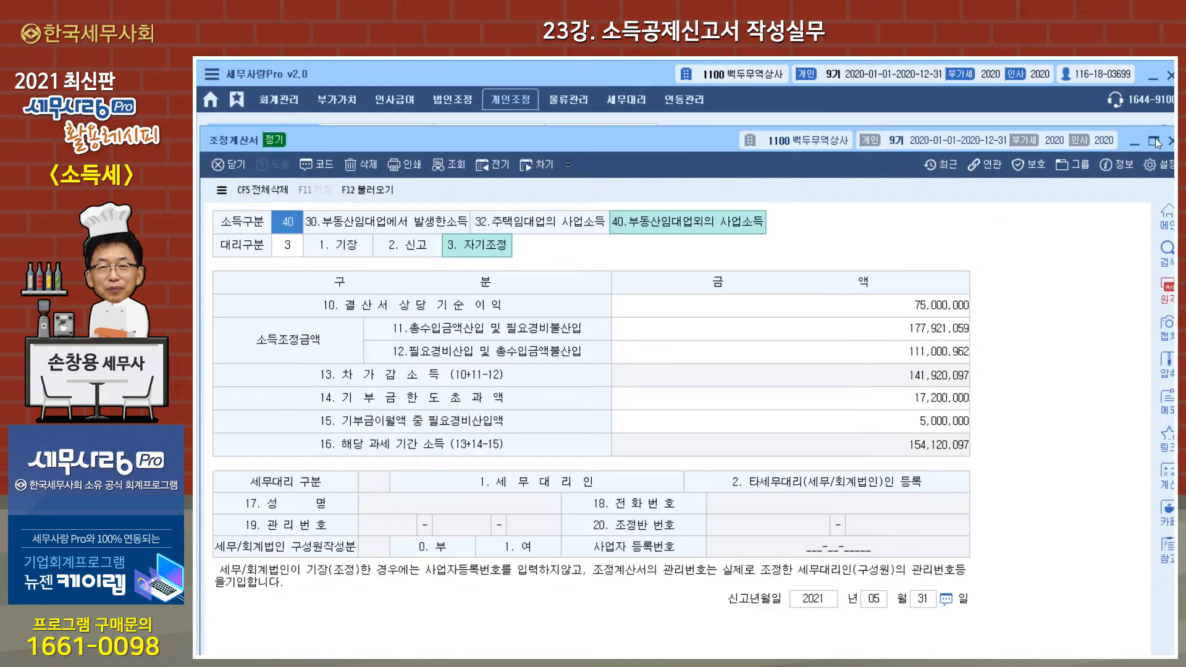
click(1168, 142)
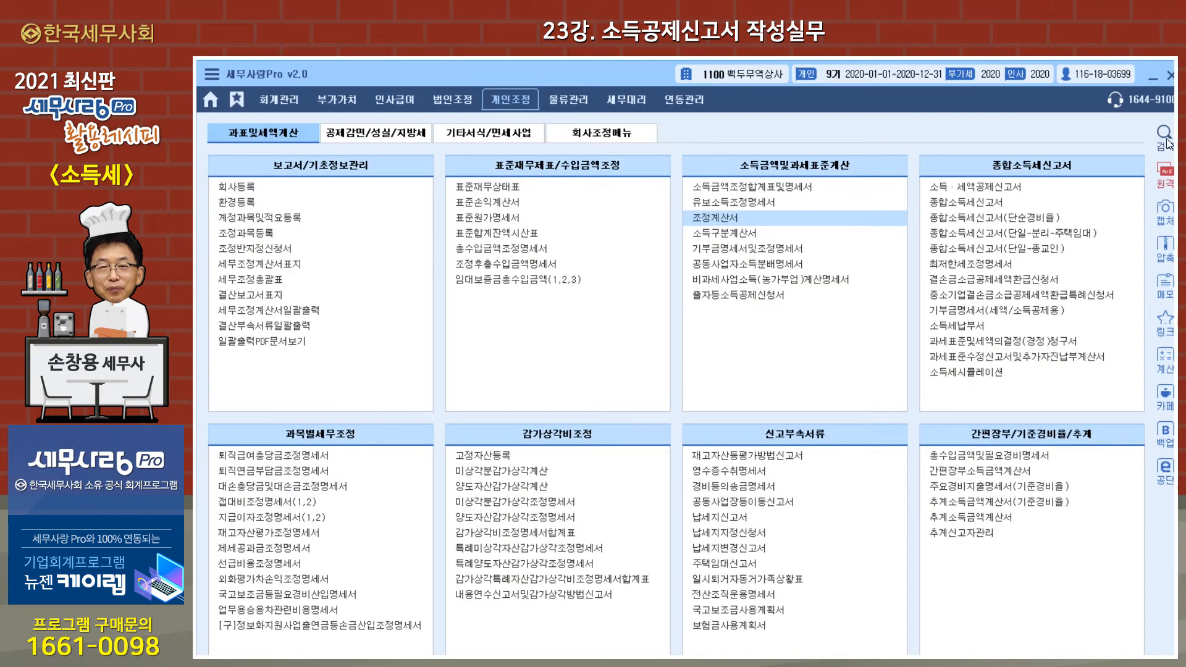
- In the 종합소득세신고서, check the 30-1 entry: 11.자기조정, company code 1100, 백두무역상사
click(976, 204)
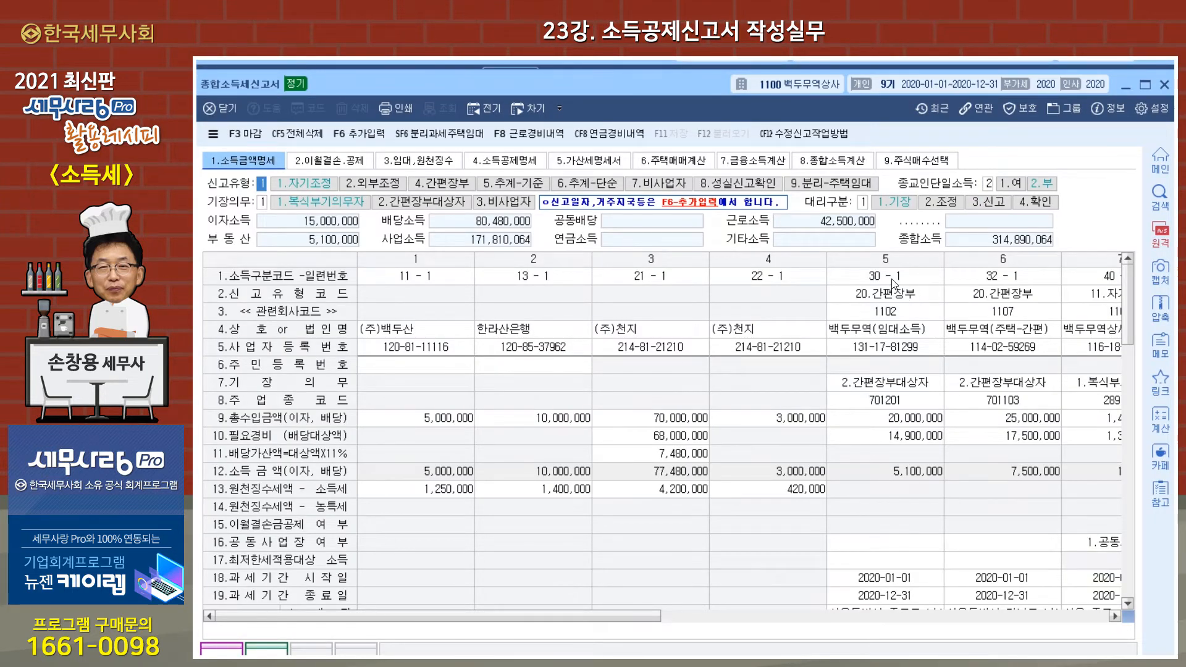
click(892, 279)
click(1115, 616)
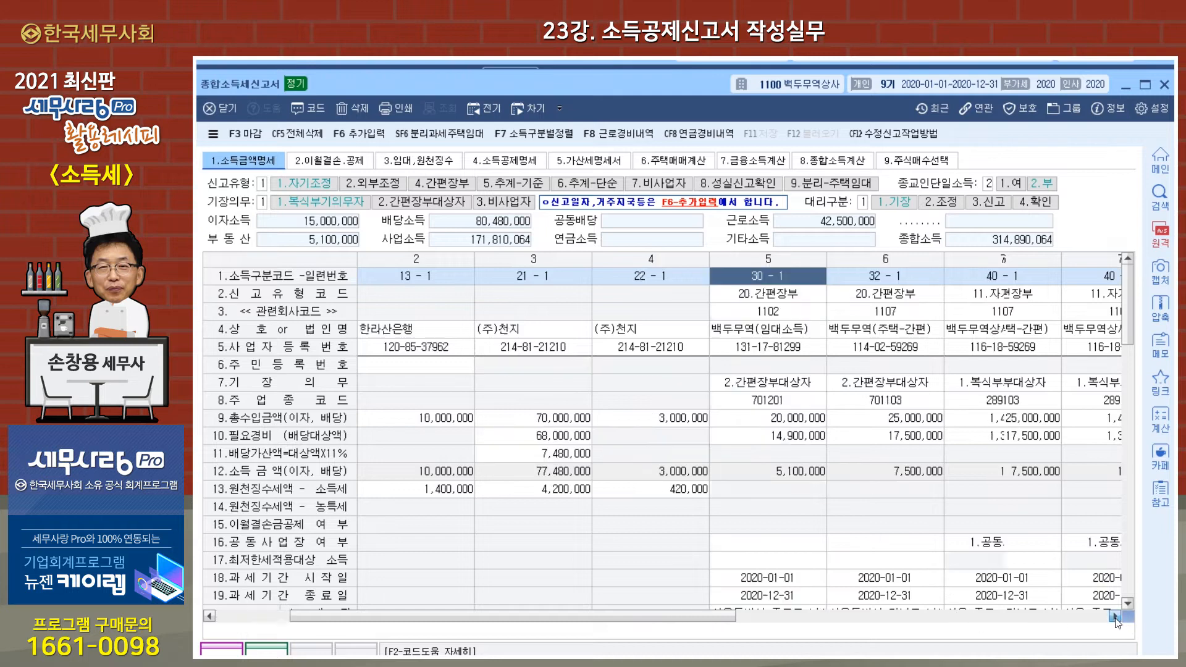
click(1115, 616)
click(1115, 616)
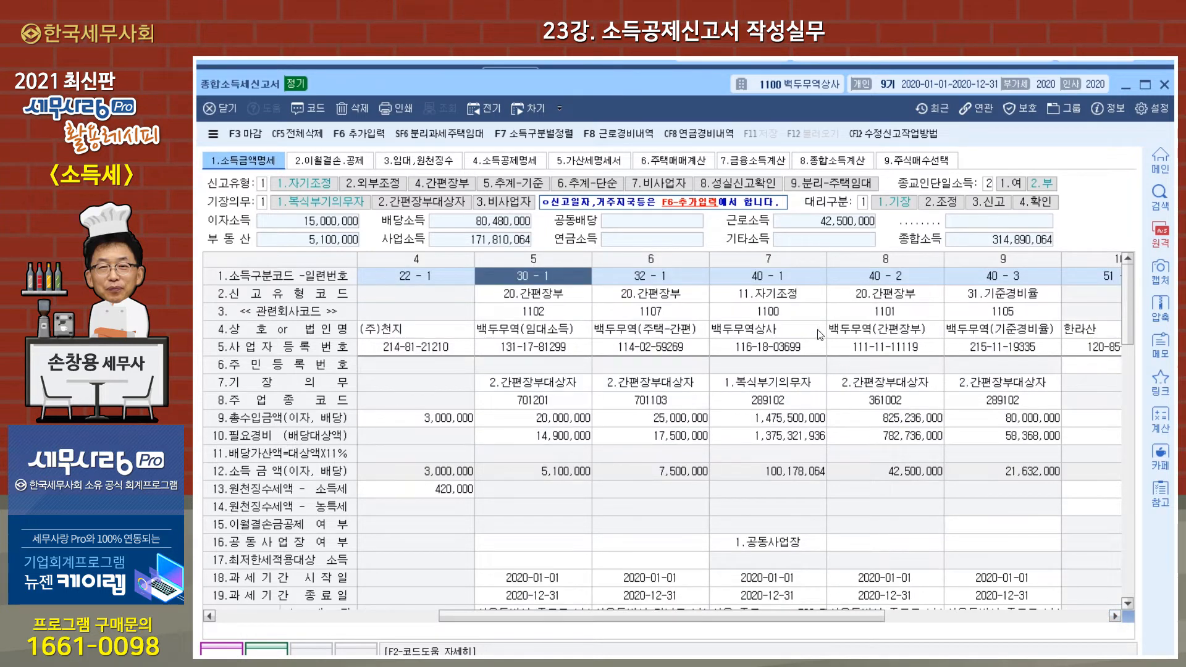
click(783, 294)
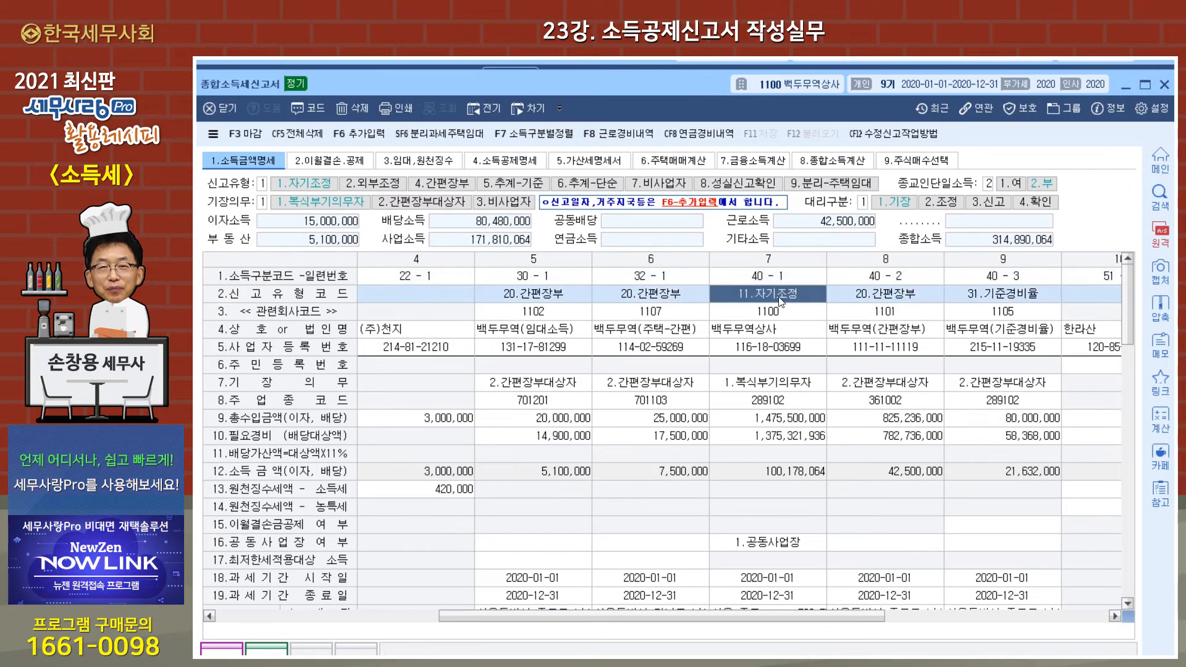
click(780, 316)
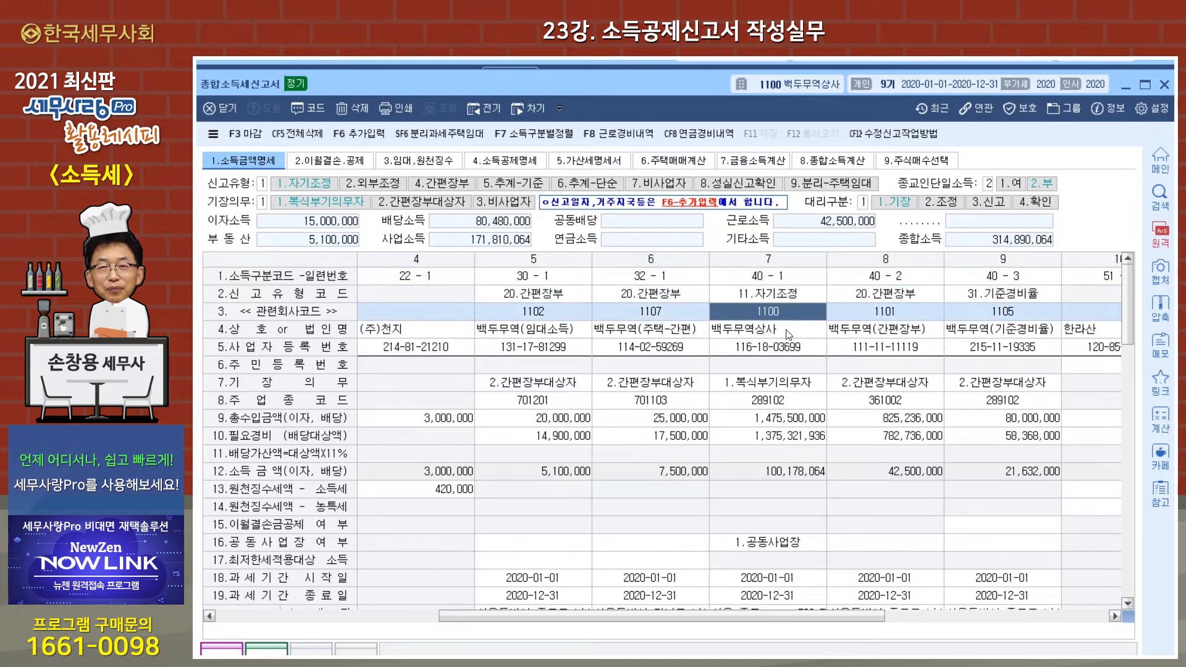
click(783, 336)
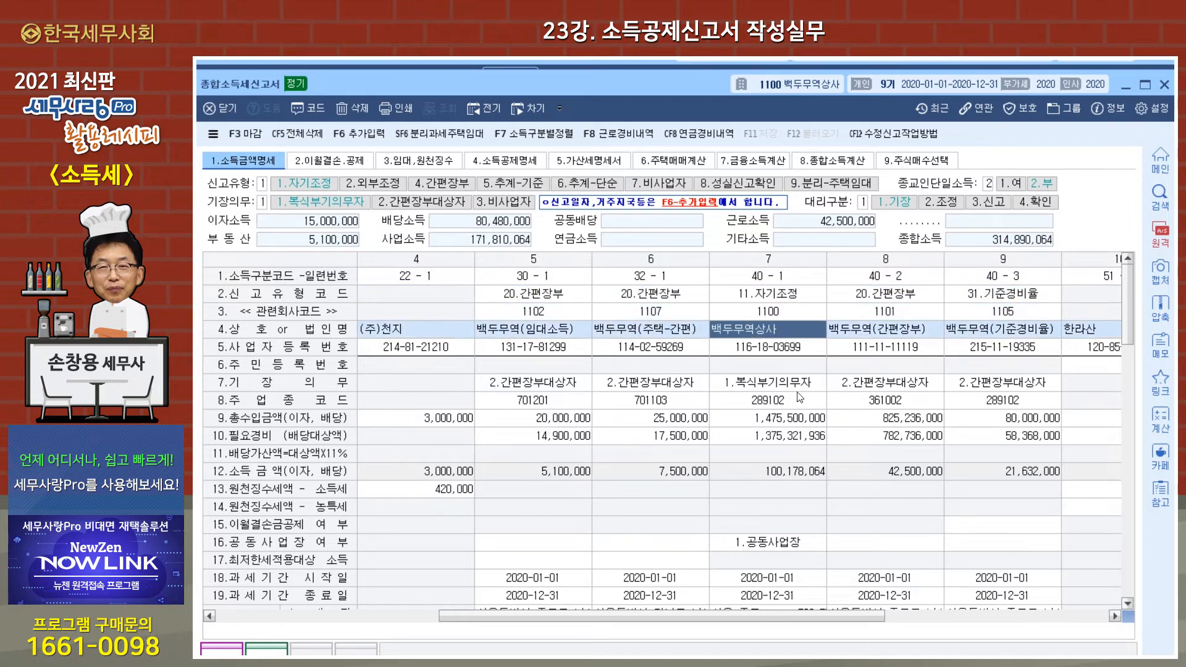
click(1114, 615)
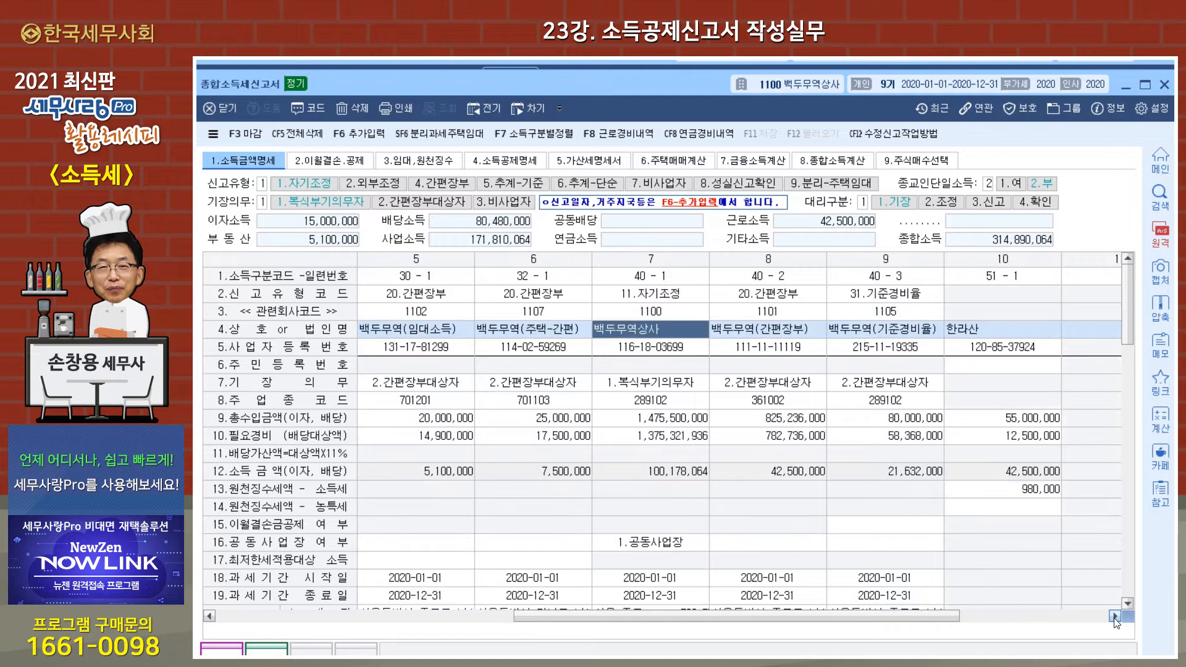
- Check the 51-1 한라산 entry: revenue 55,000,000, expenses 12,500,000, withheld tax 980,000
click(1008, 276)
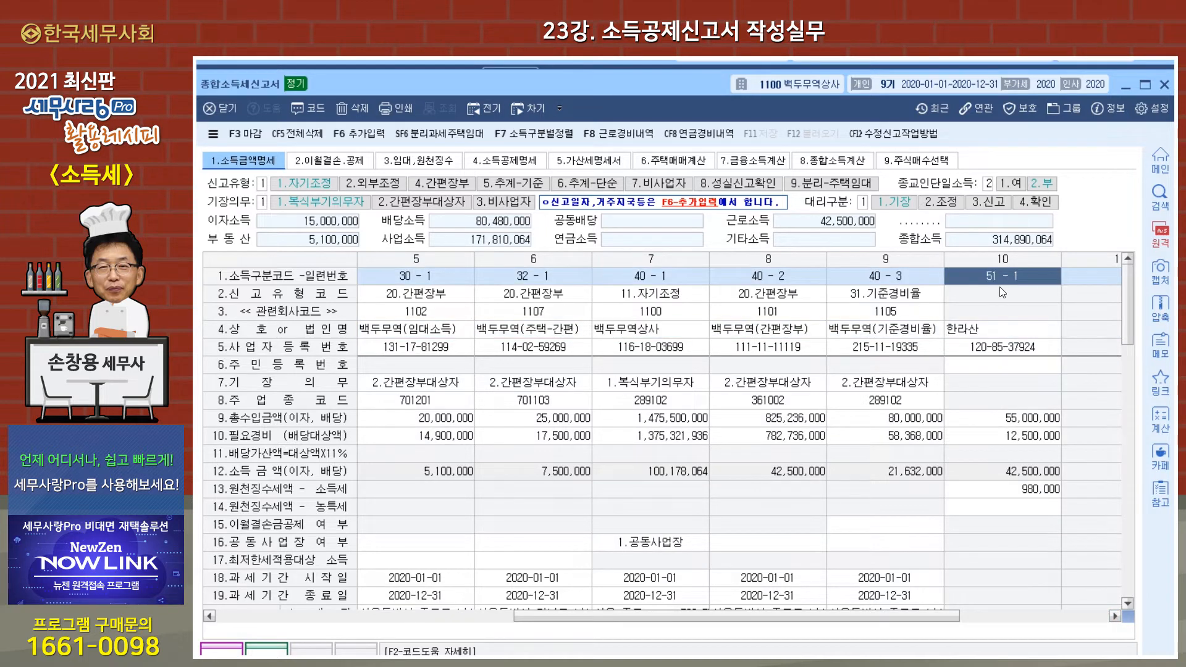
click(981, 331)
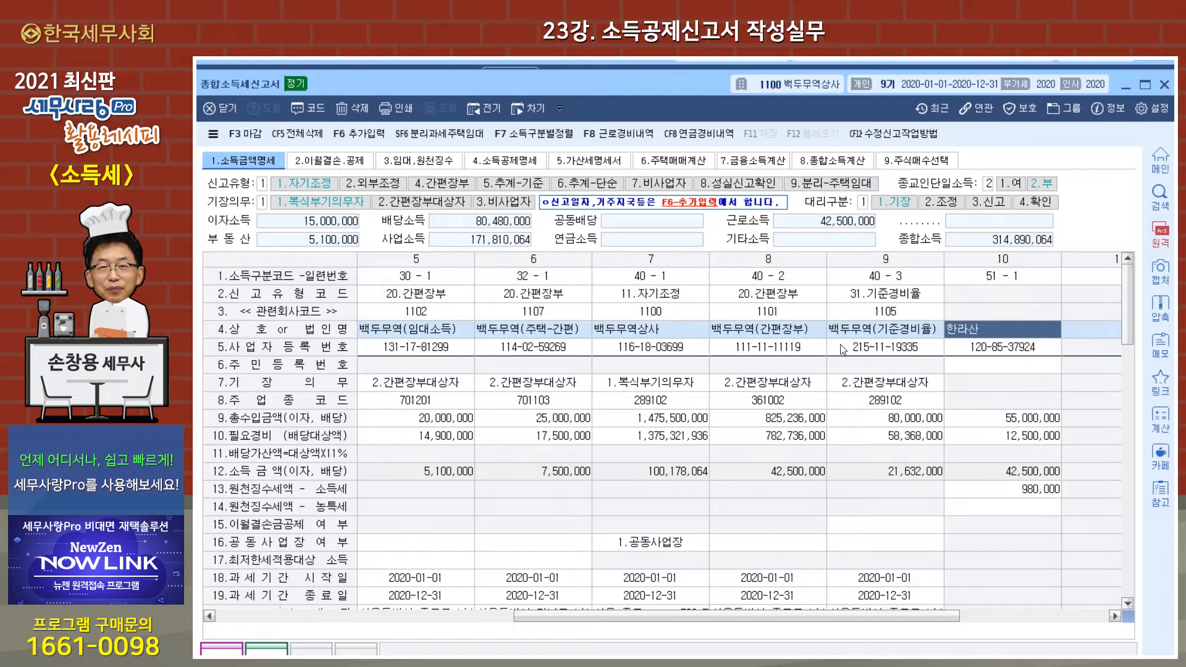
click(997, 347)
click(1007, 420)
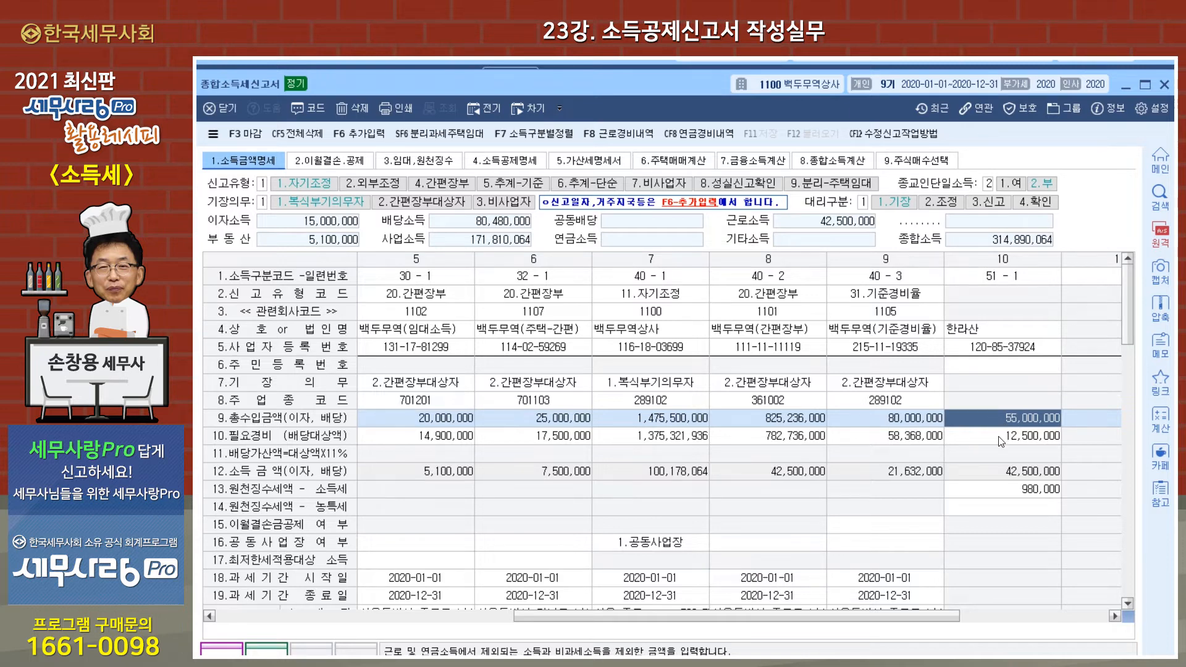
click(1003, 437)
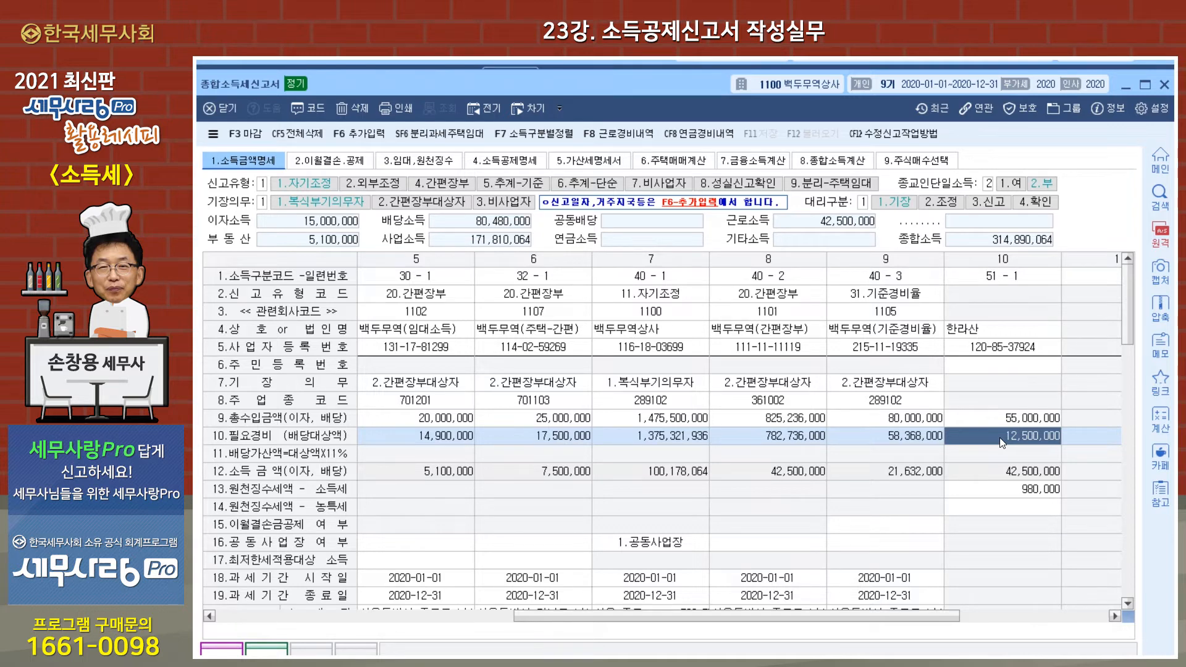
key(Return)
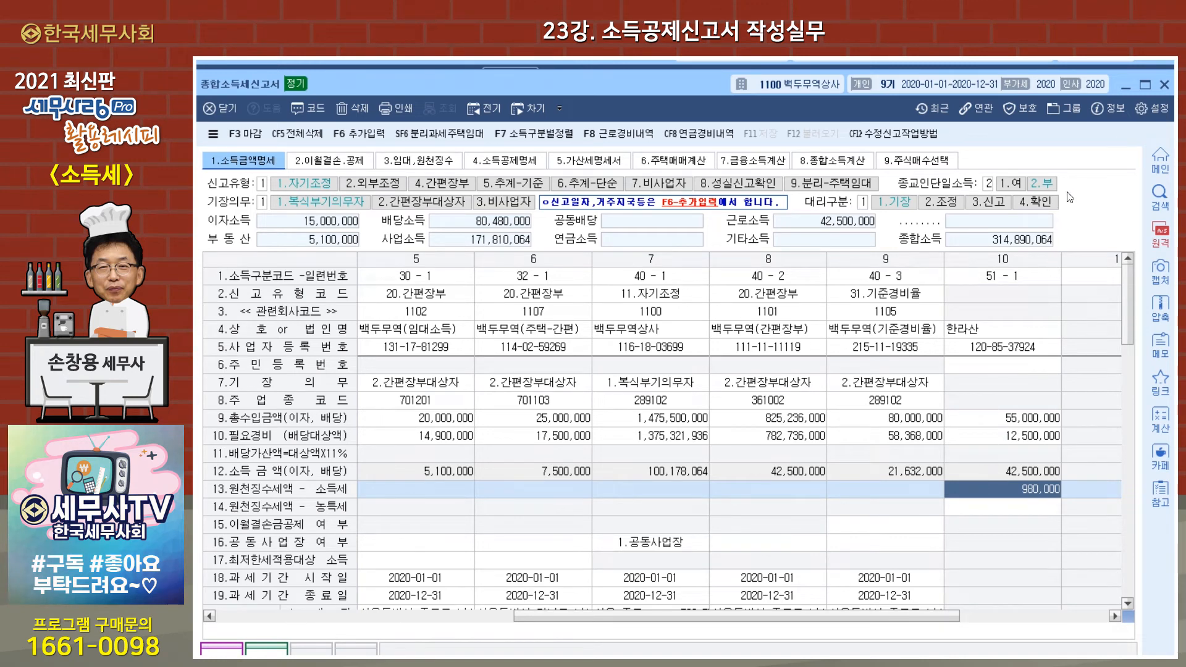
click(1163, 85)
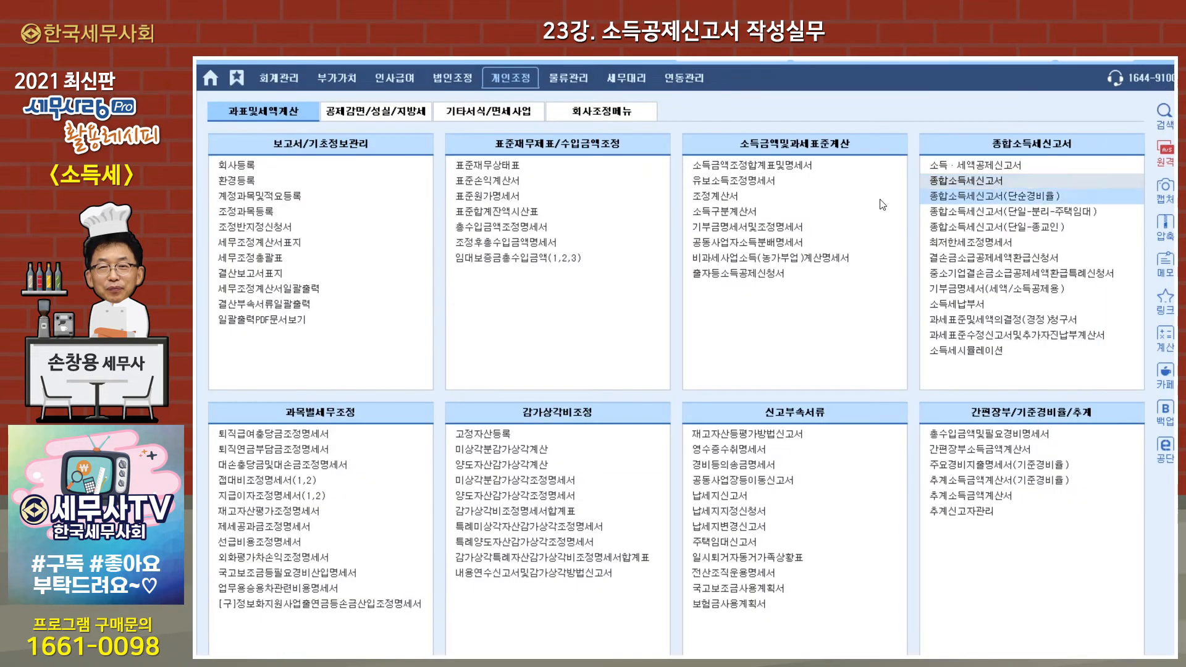
- Open the 2020 소득·세액공제신고서 and compare it with the 2019 전기 deduction data
click(957, 164)
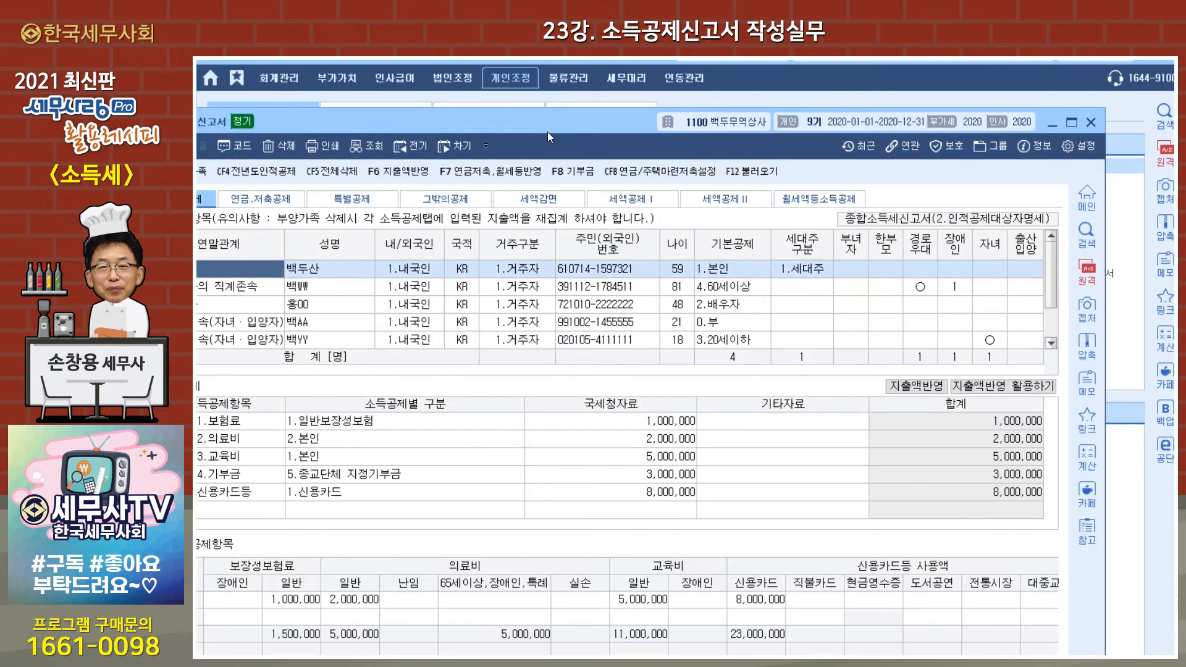
drag(557, 123, 631, 78)
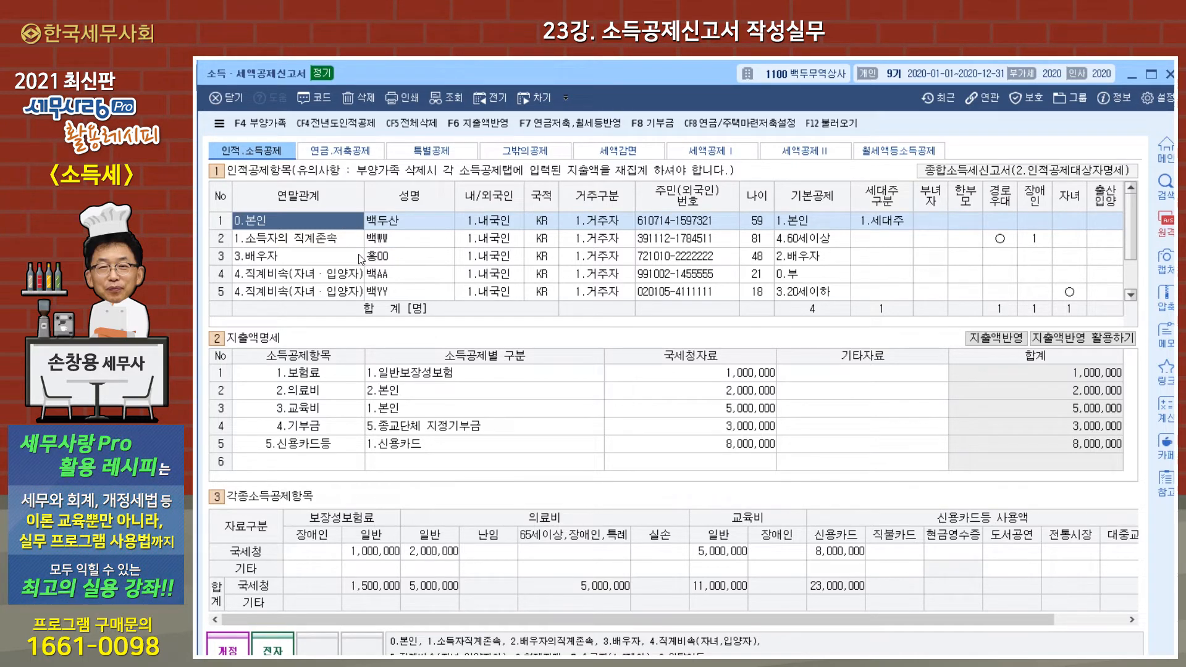
click(492, 102)
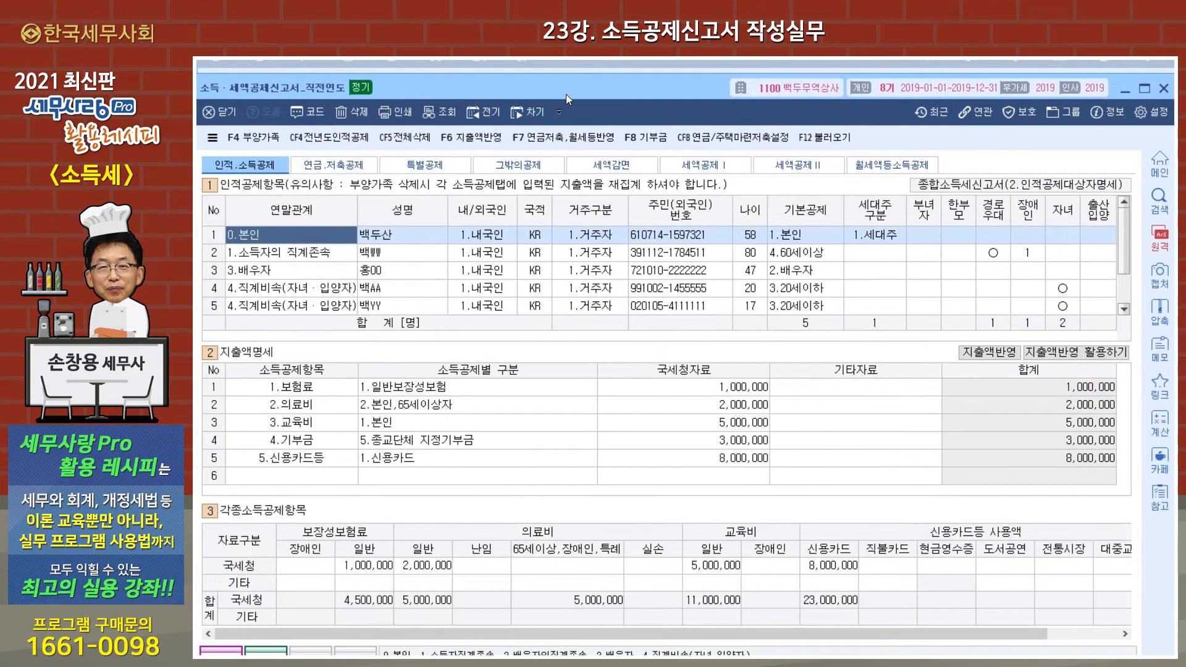
drag(565, 94, 569, 94)
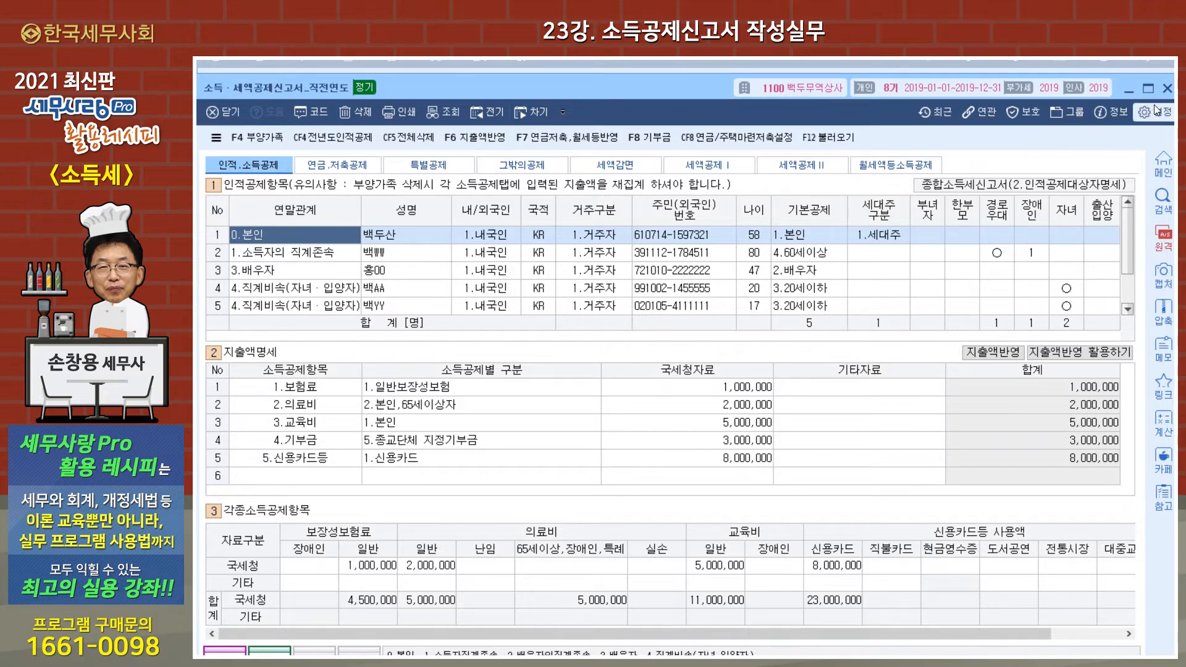
click(1166, 88)
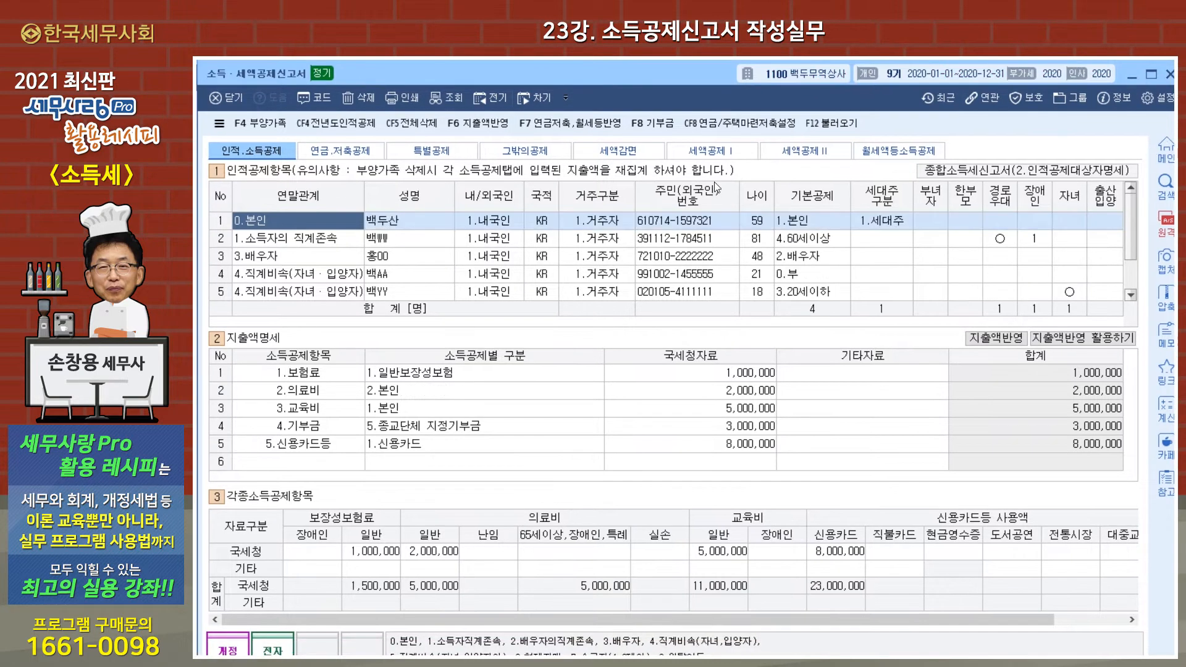
click(340, 131)
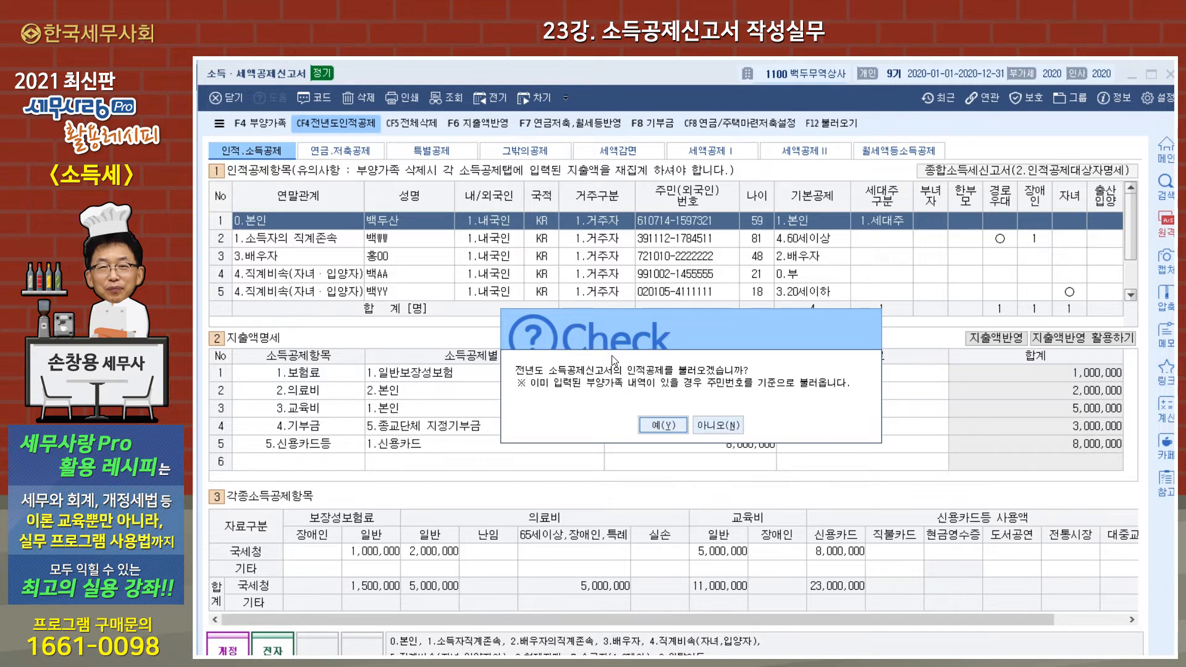
click(726, 425)
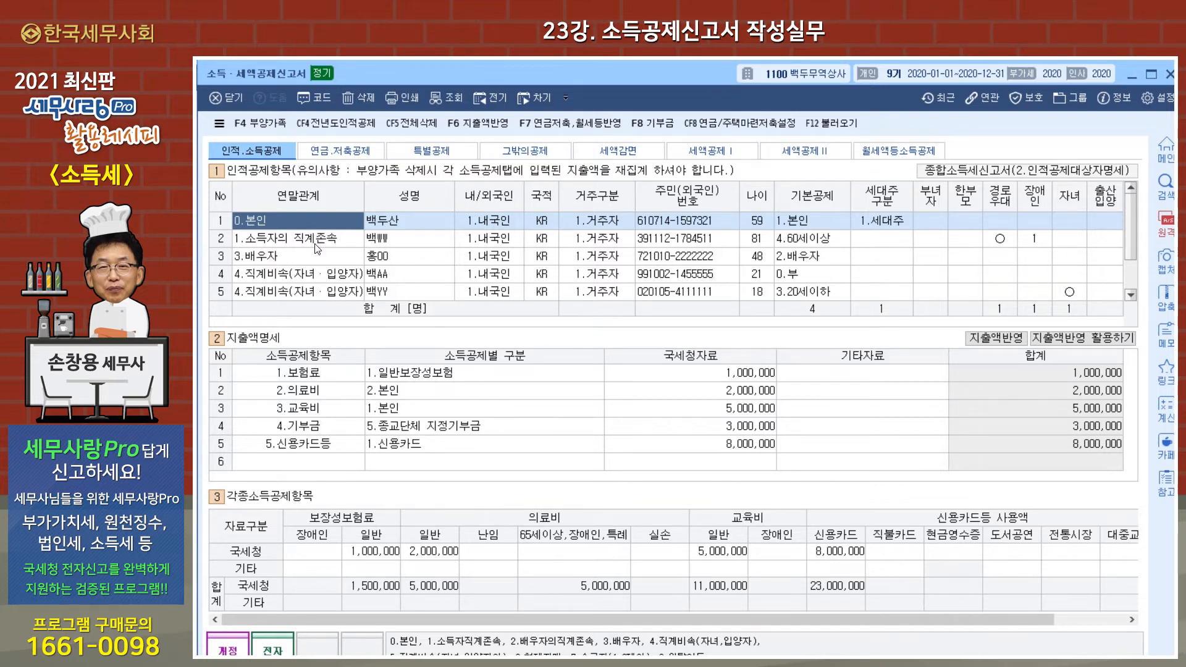
click(302, 378)
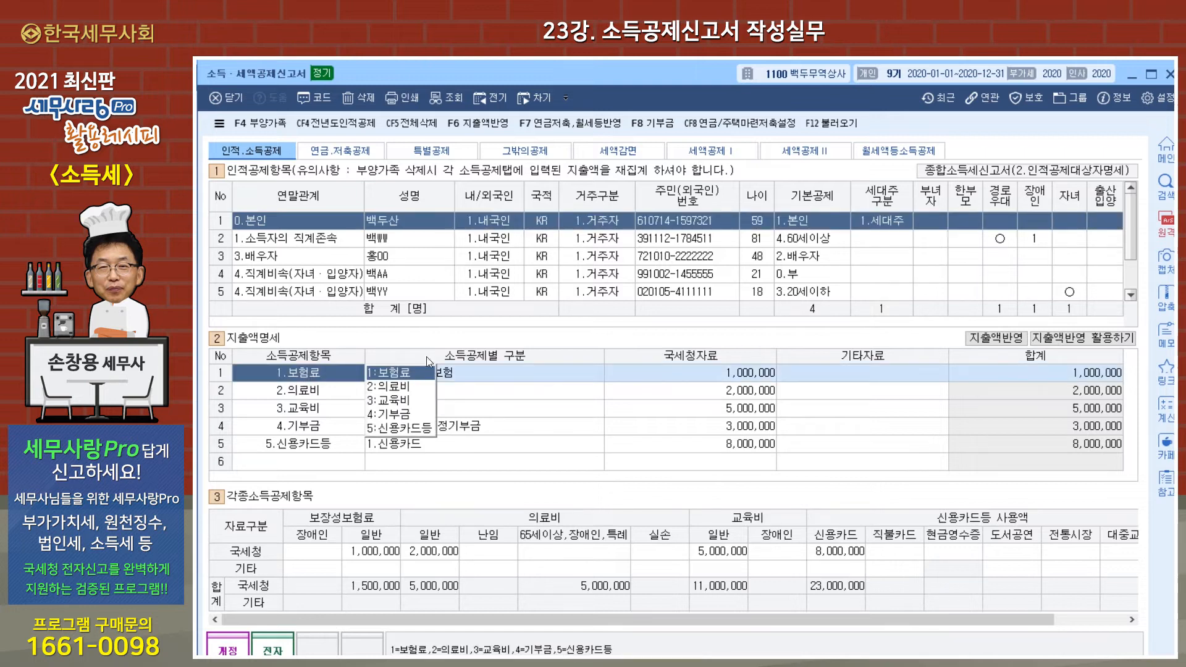
drag(591, 71, 592, 56)
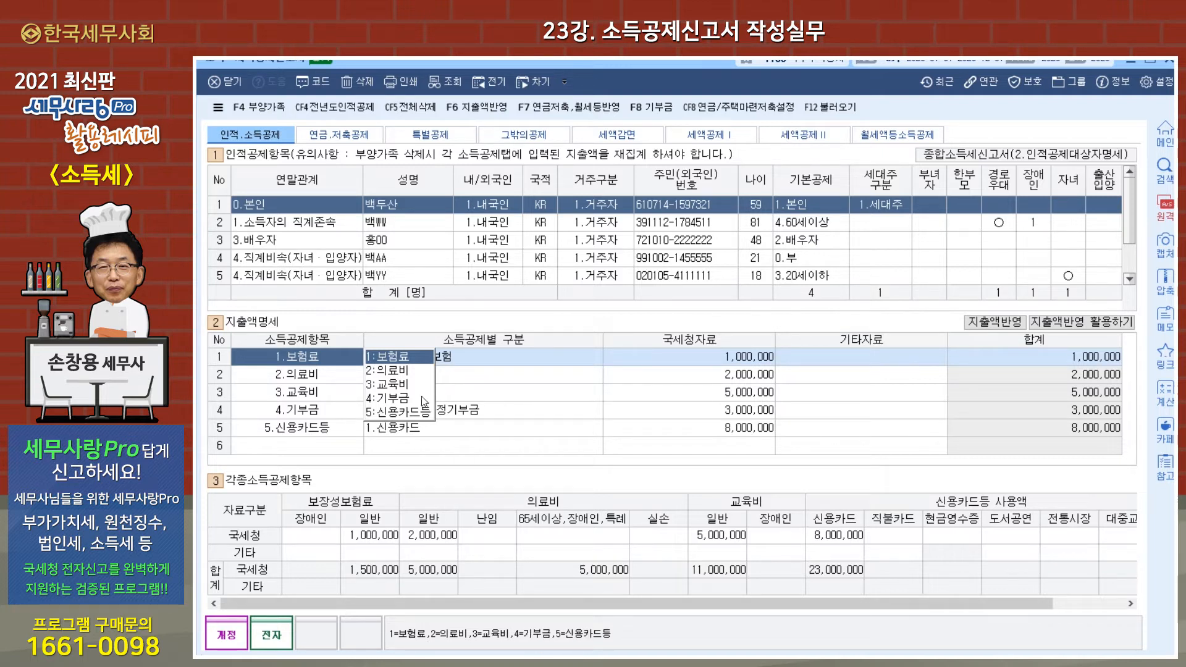
click(479, 363)
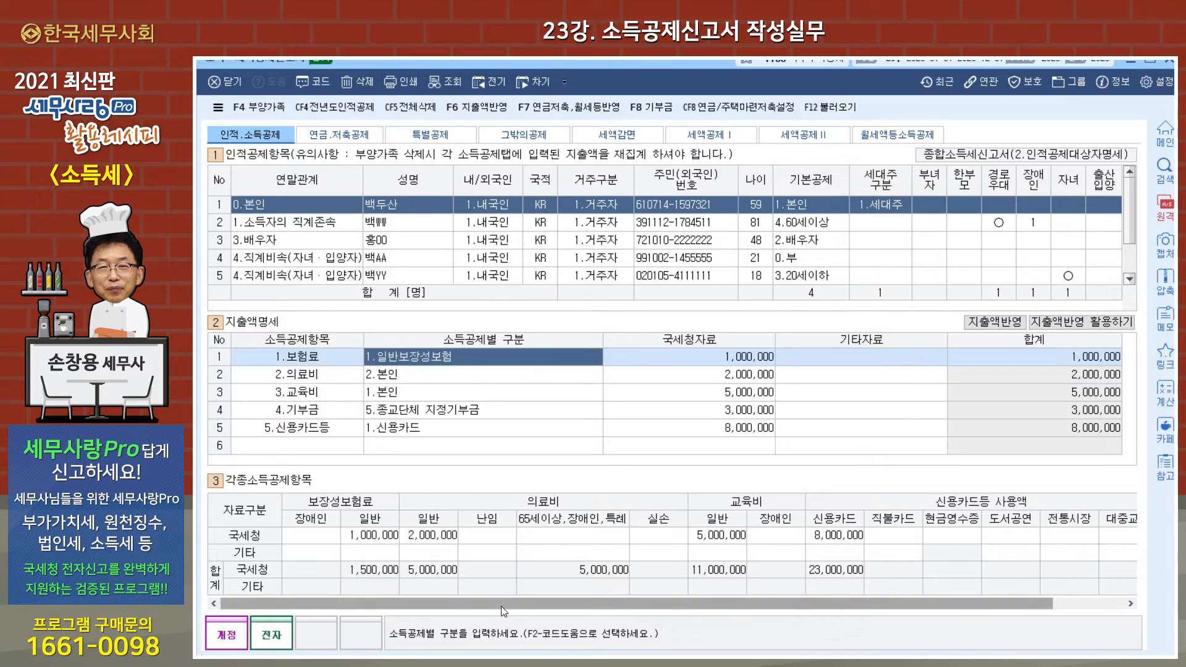
key(F2)
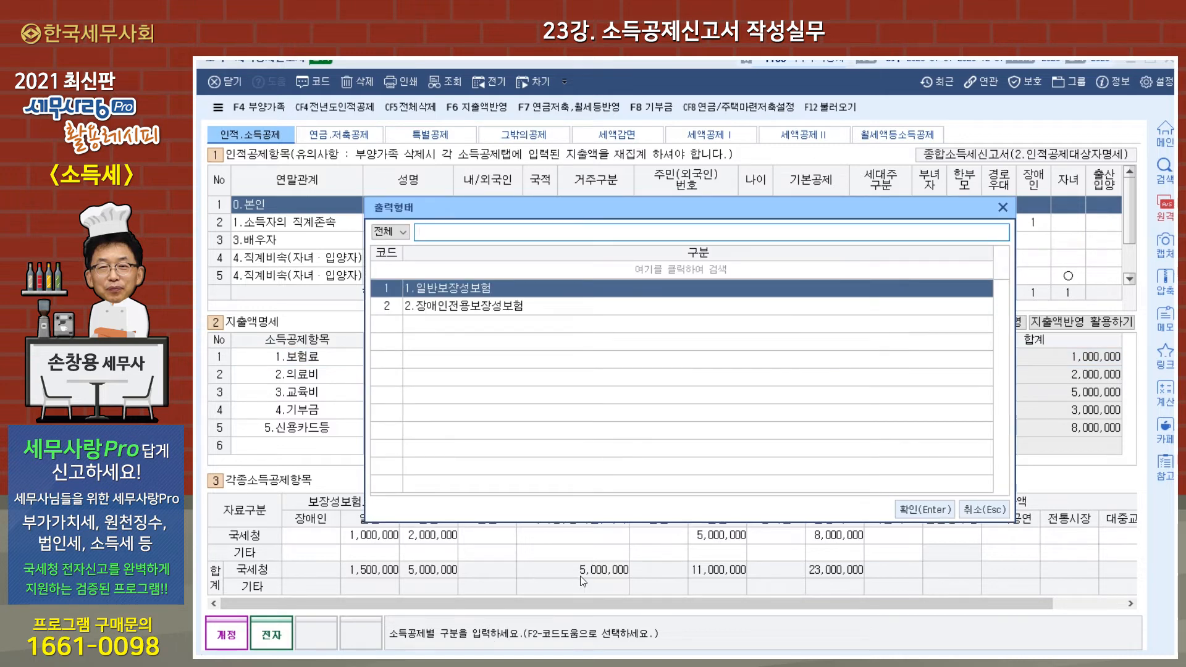
key(Return)
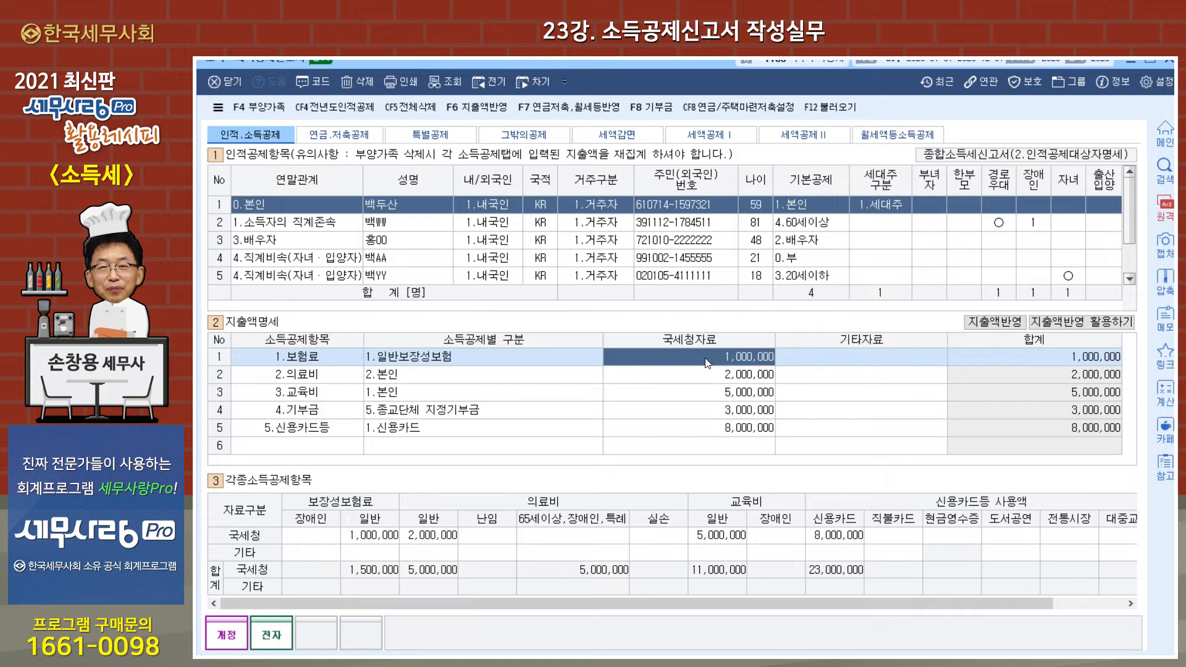
key(Return)
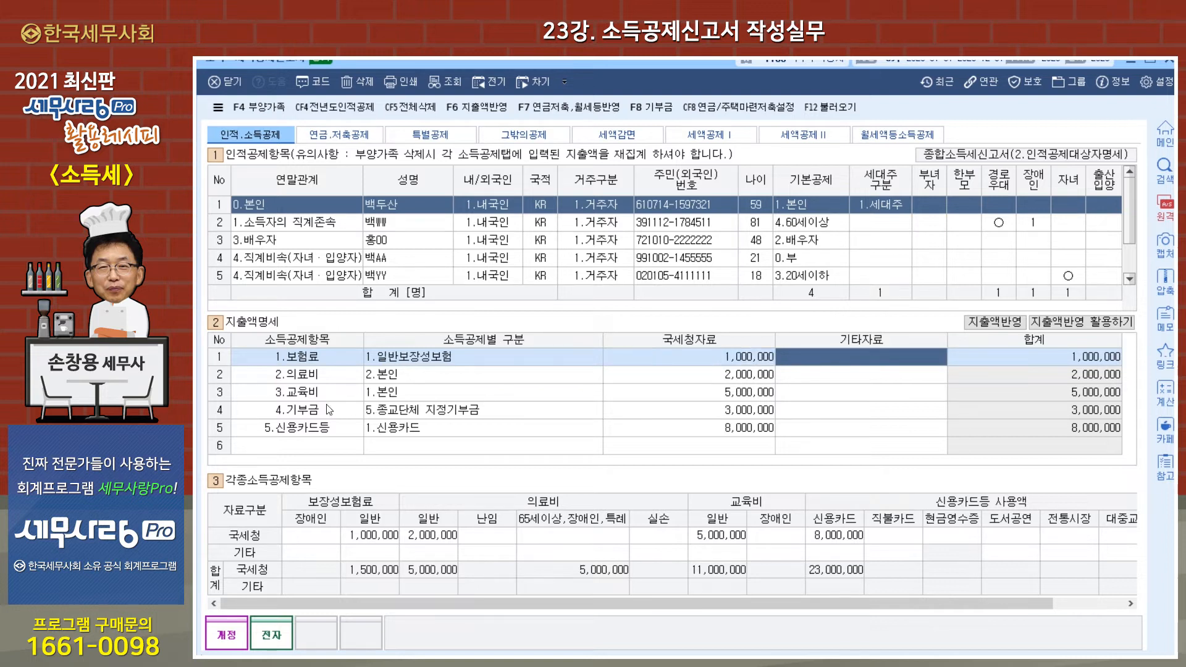
click(329, 373)
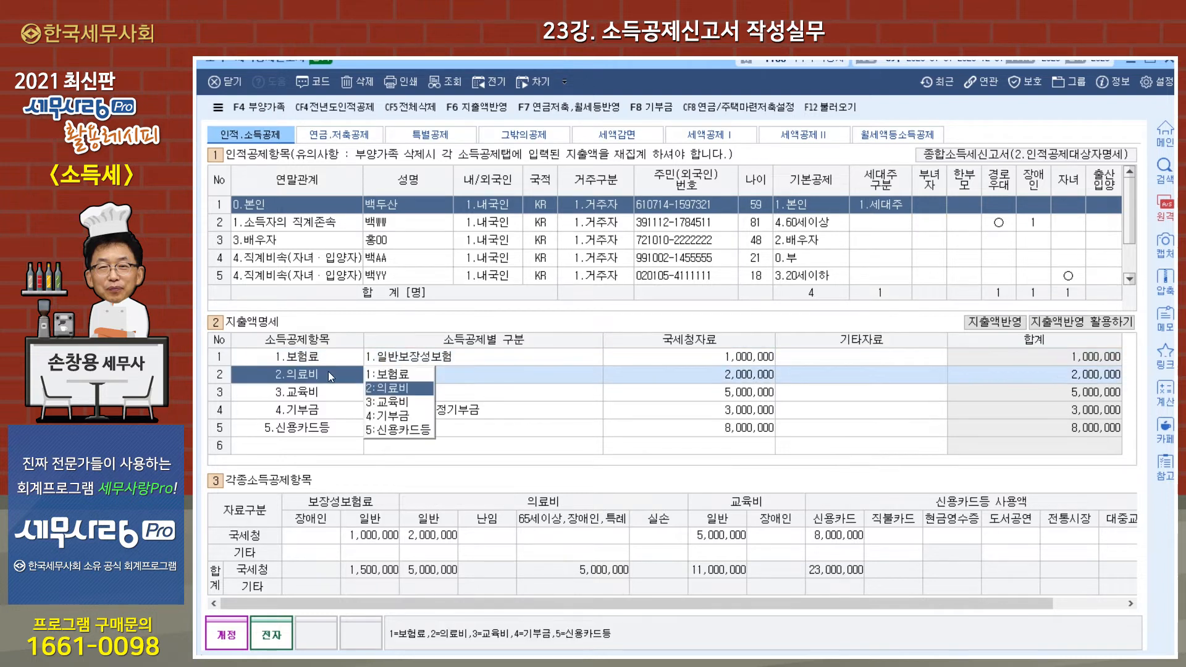
click(464, 381)
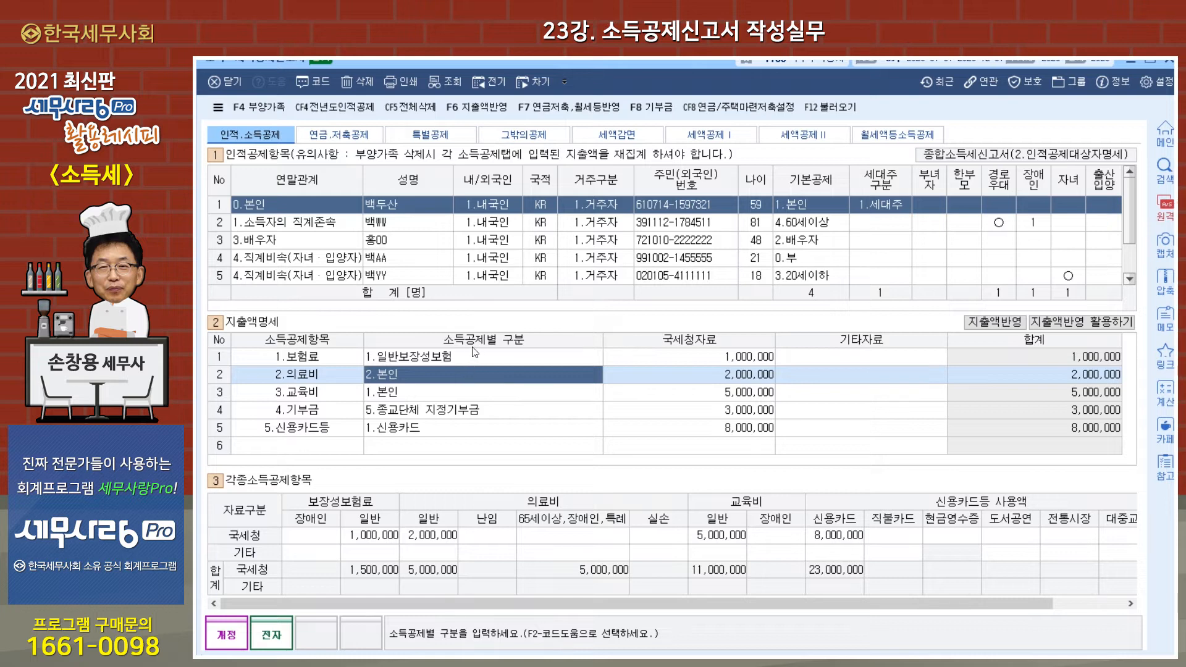
key(F2)
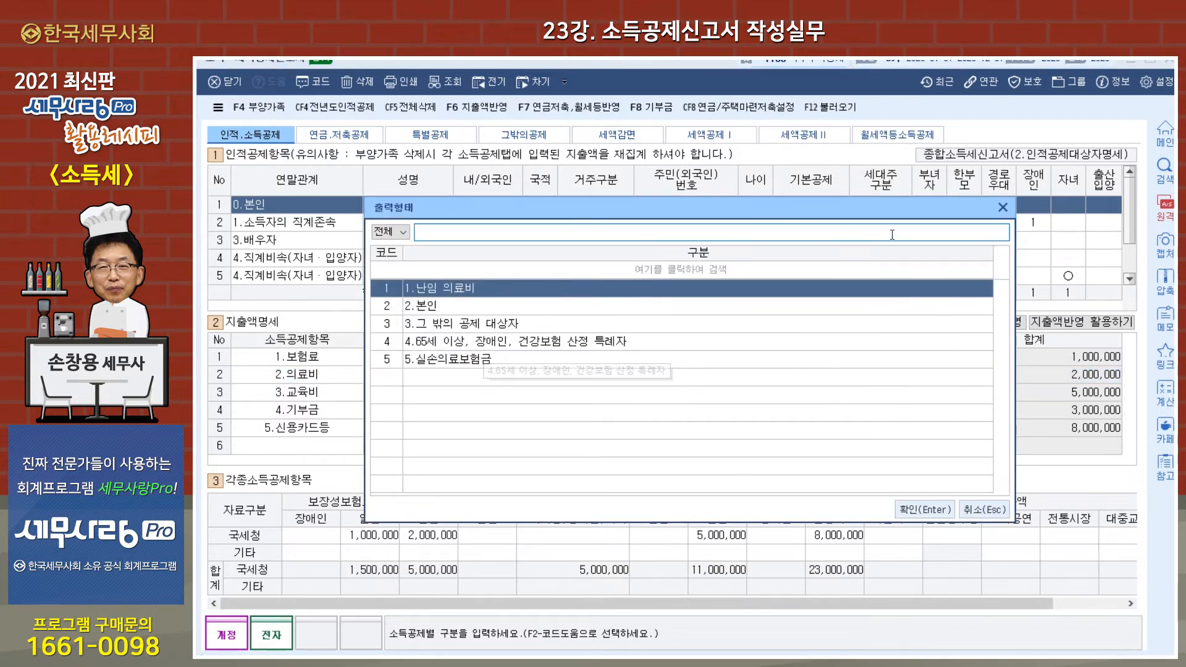
click(1003, 208)
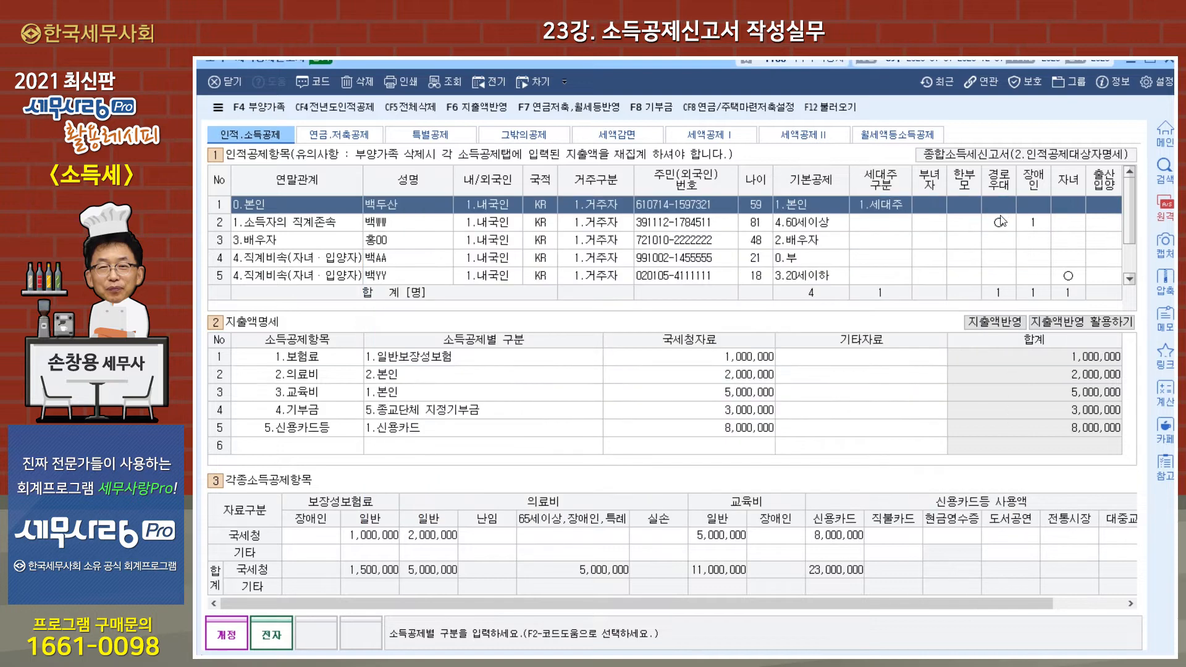
click(411, 396)
click(318, 413)
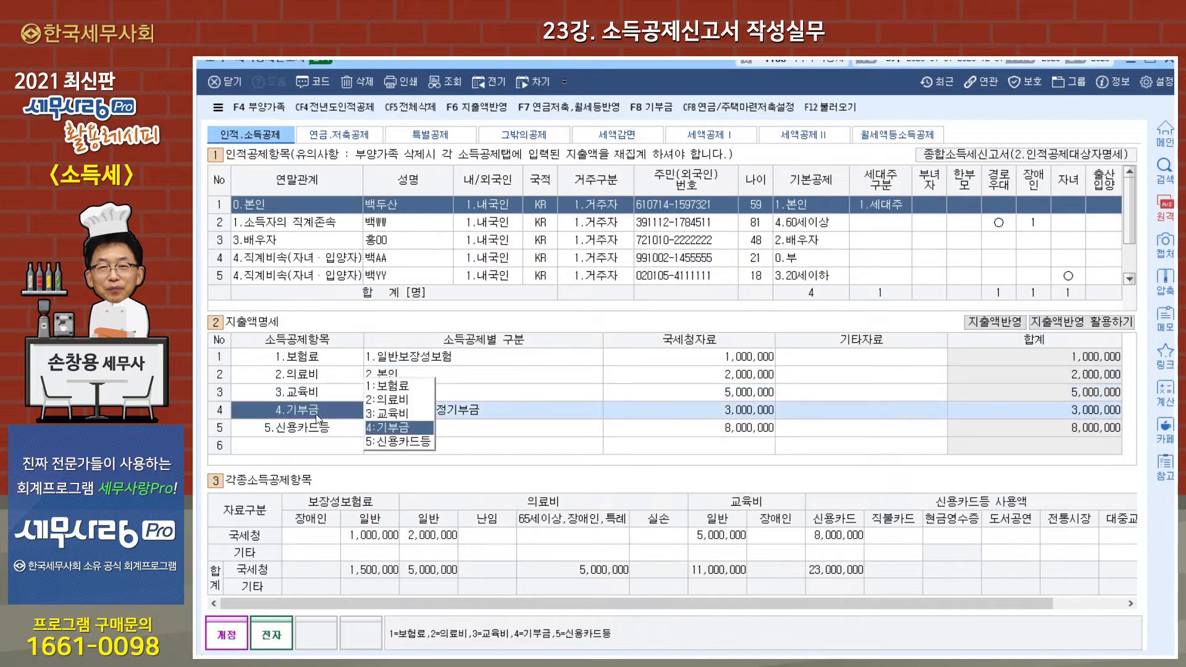
click(422, 421)
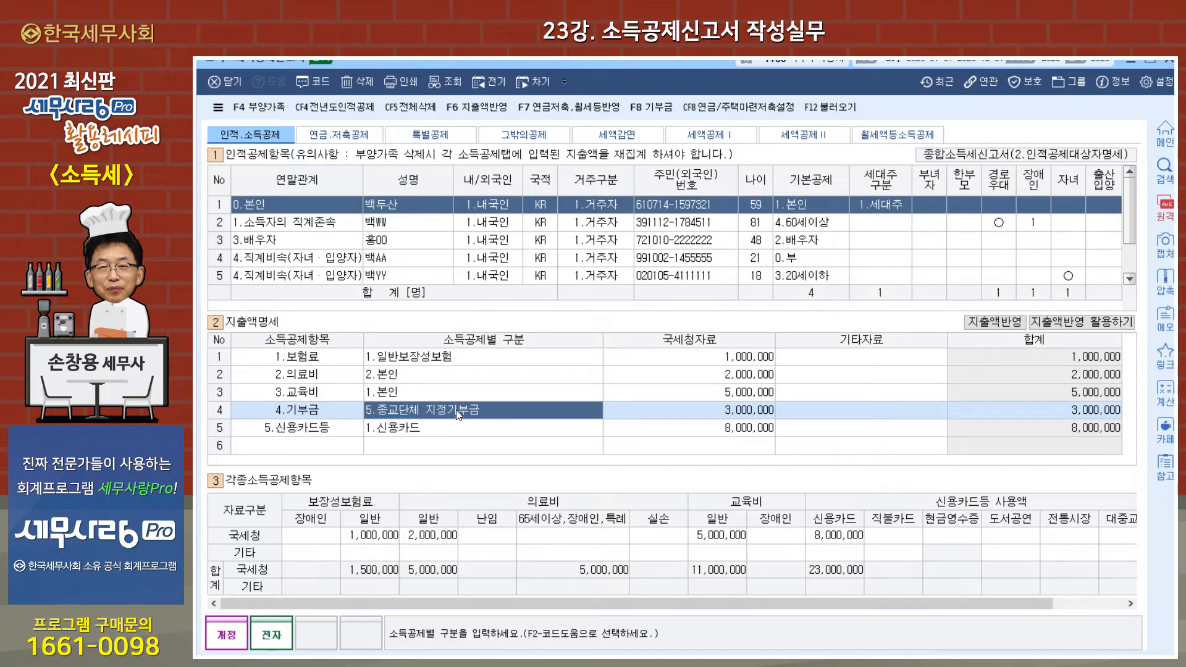
double_click(458, 412)
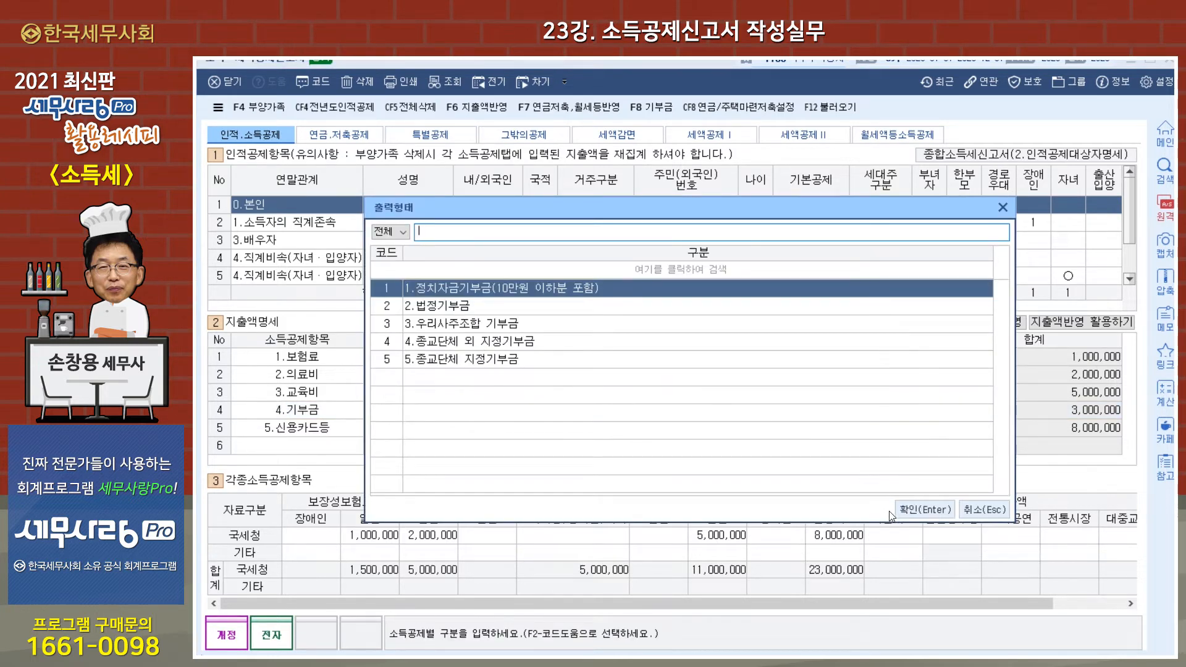
click(985, 510)
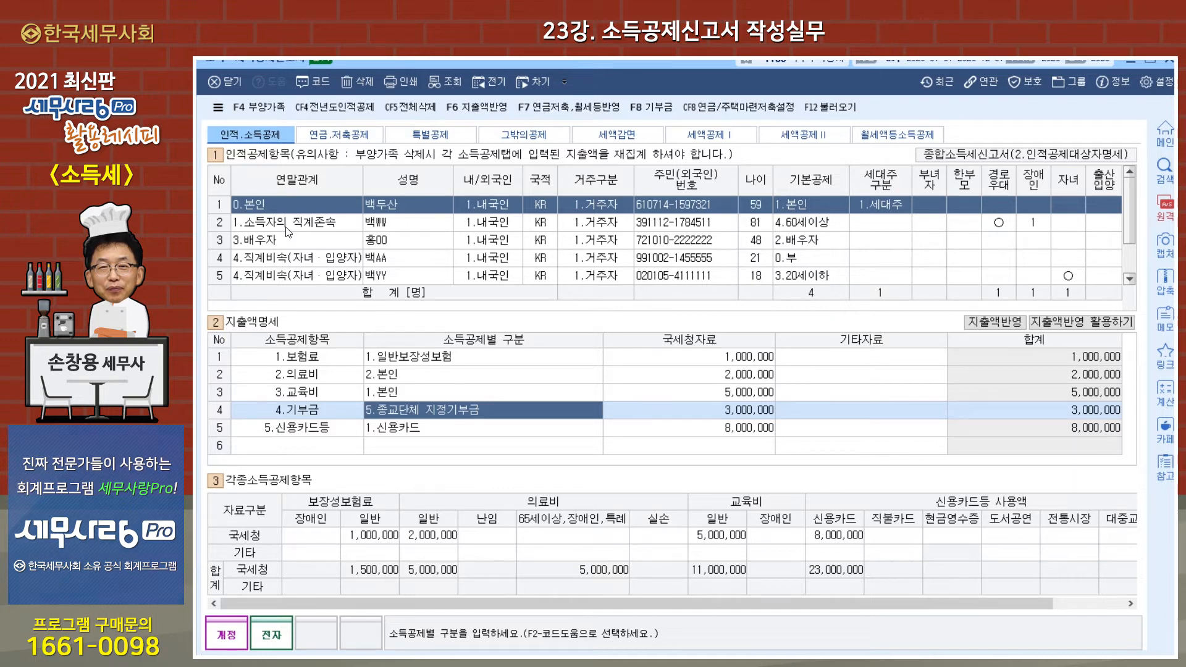
- Reflect the fourth dependent's expense amounts into the deduction tabs with 지출액반영
click(252, 262)
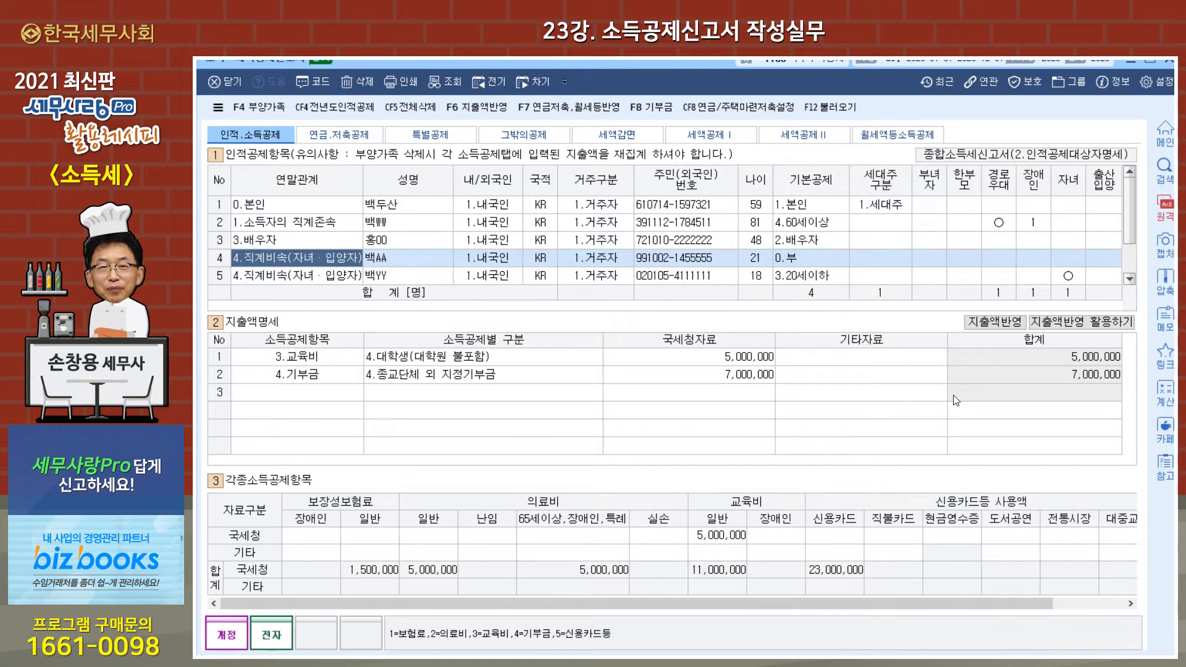
click(988, 322)
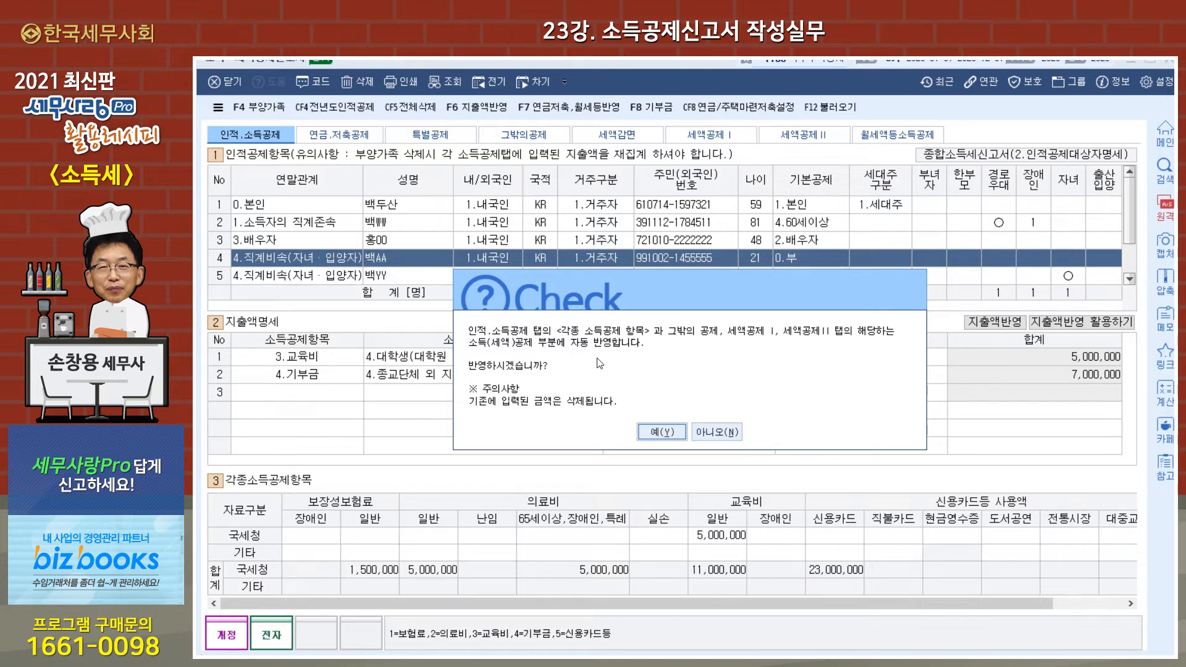
click(669, 431)
click(690, 397)
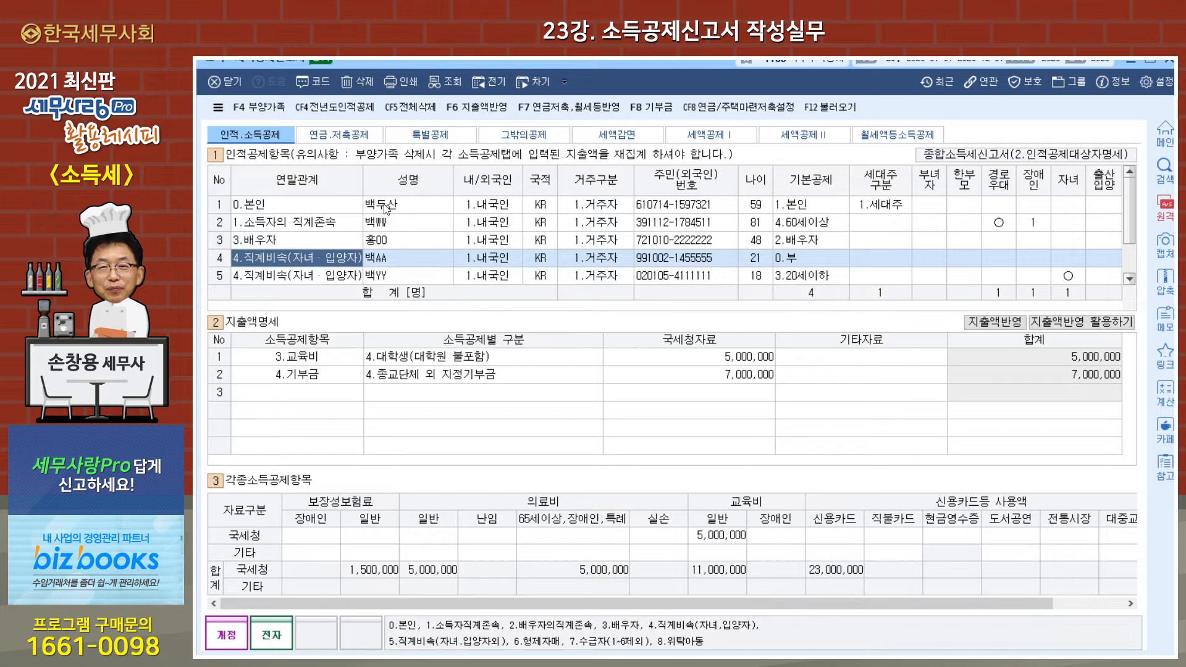
click(356, 140)
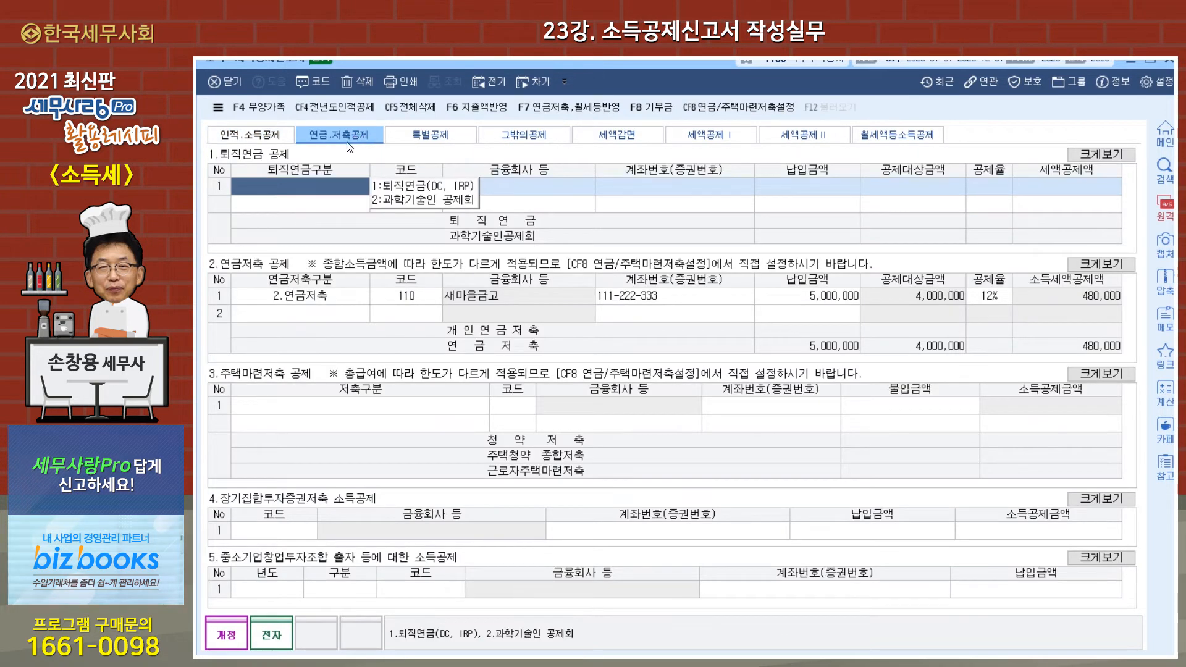
- Check the 연금저축 type of the 5,000,000 entry, then view the 특별공제 insurance amounts
click(340, 301)
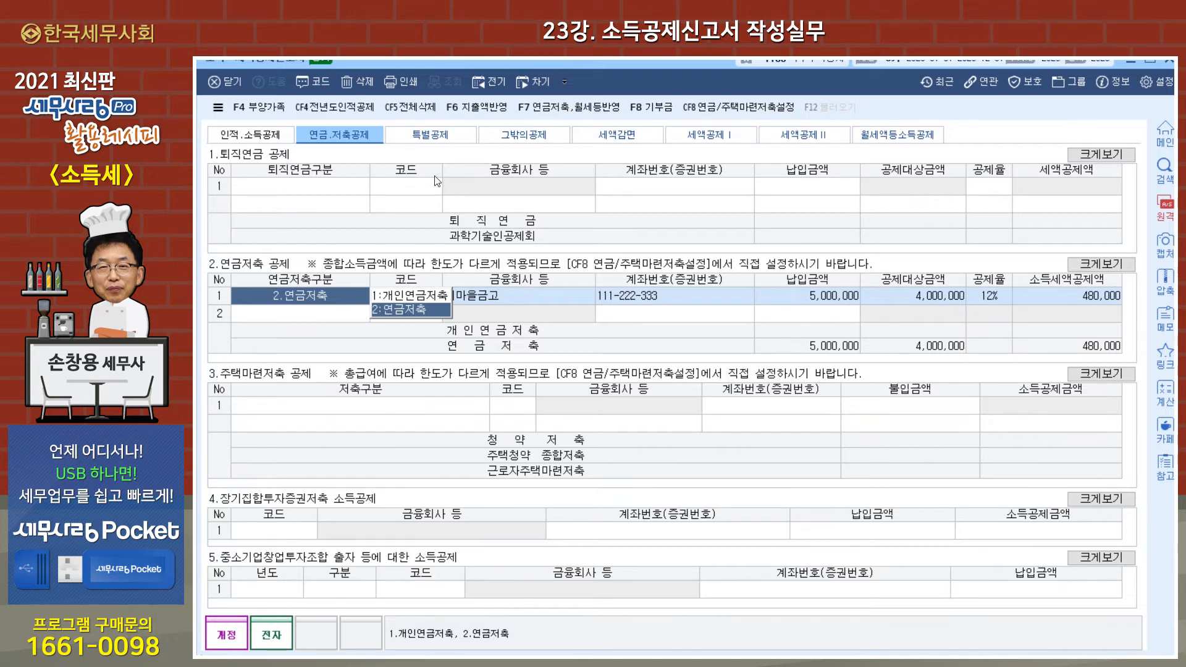
click(438, 137)
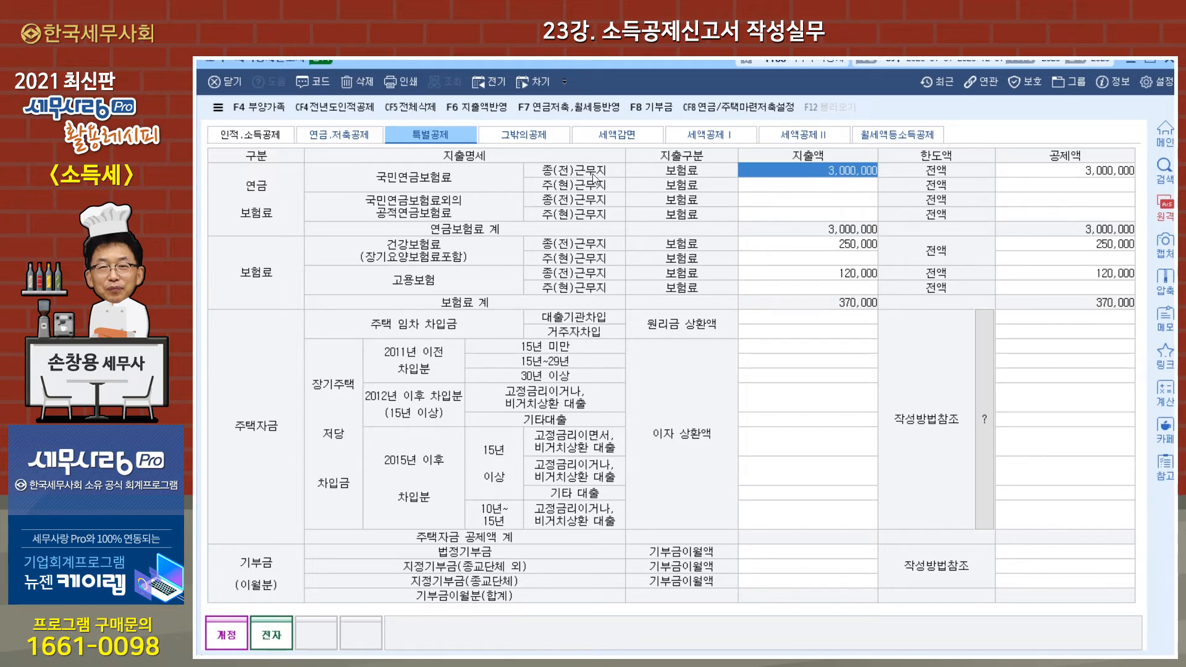
- In 그밖의공제, verify the 3,000,000 소기업·소상공인 공제부금 and its 2,000,000 deduction
click(533, 139)
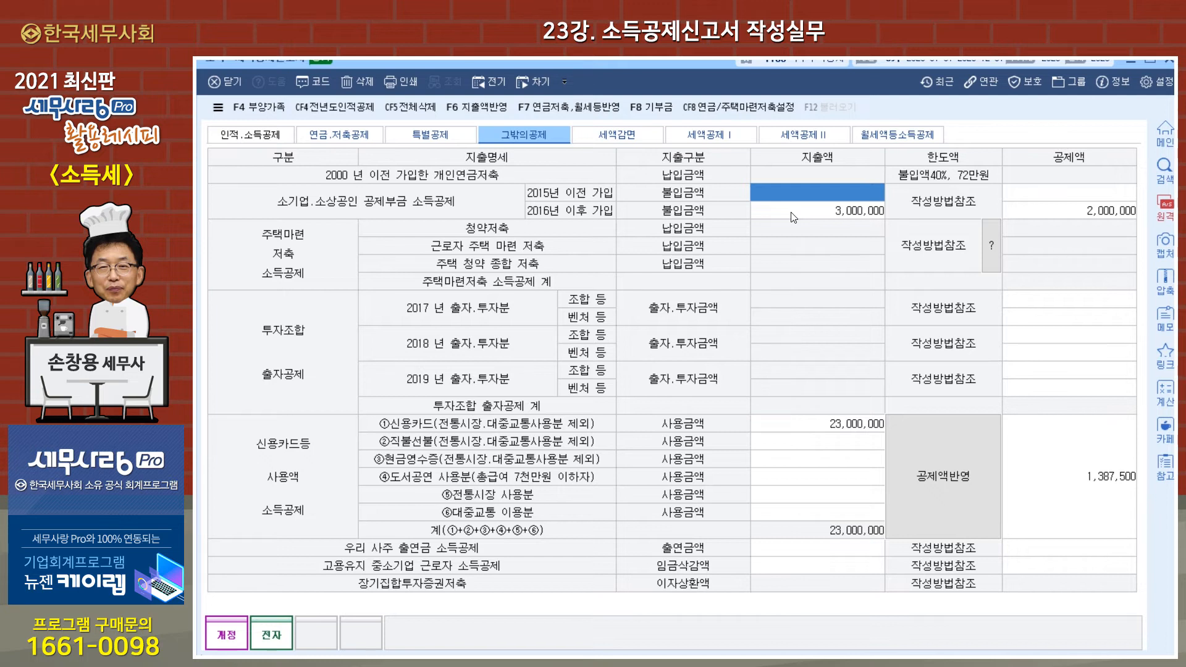
click(836, 215)
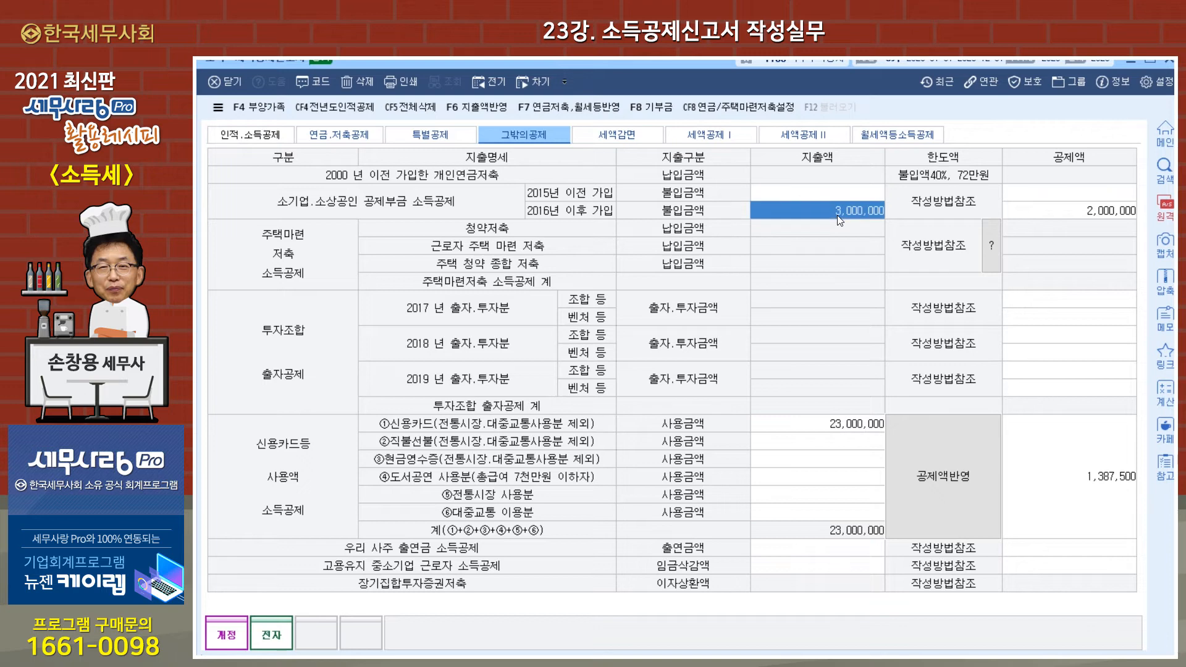
click(1044, 213)
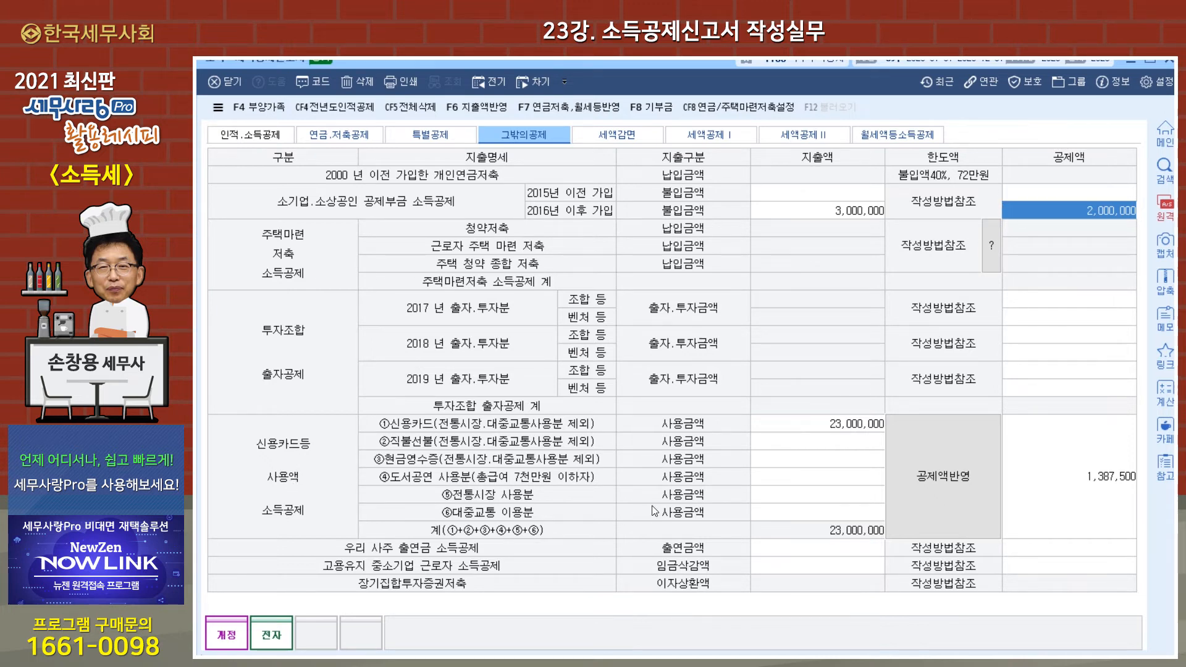
- Load card spending with total pay 55,000,000 and apply the 1,387,500 credit card deduction
click(930, 492)
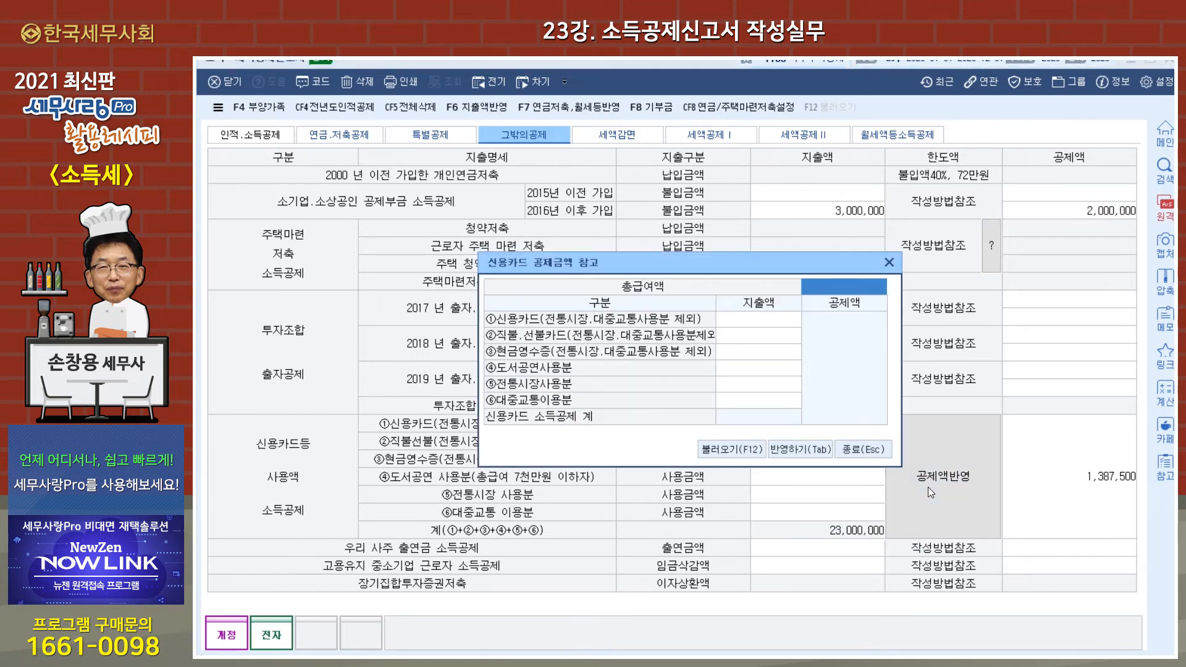
click(737, 450)
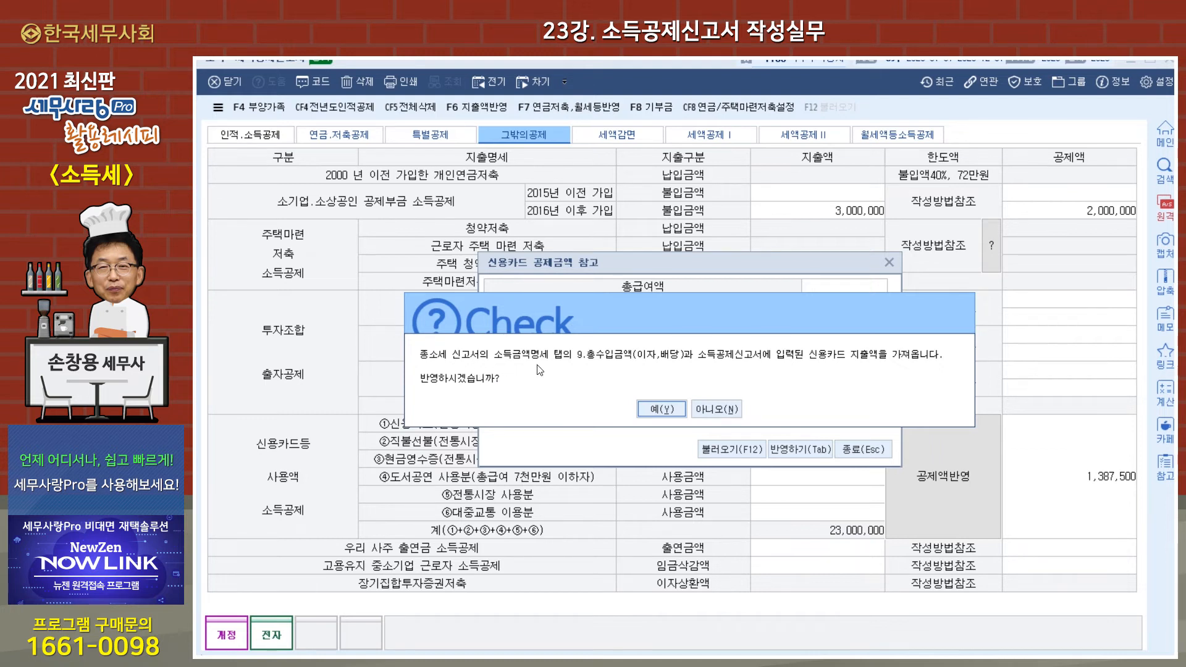
click(664, 410)
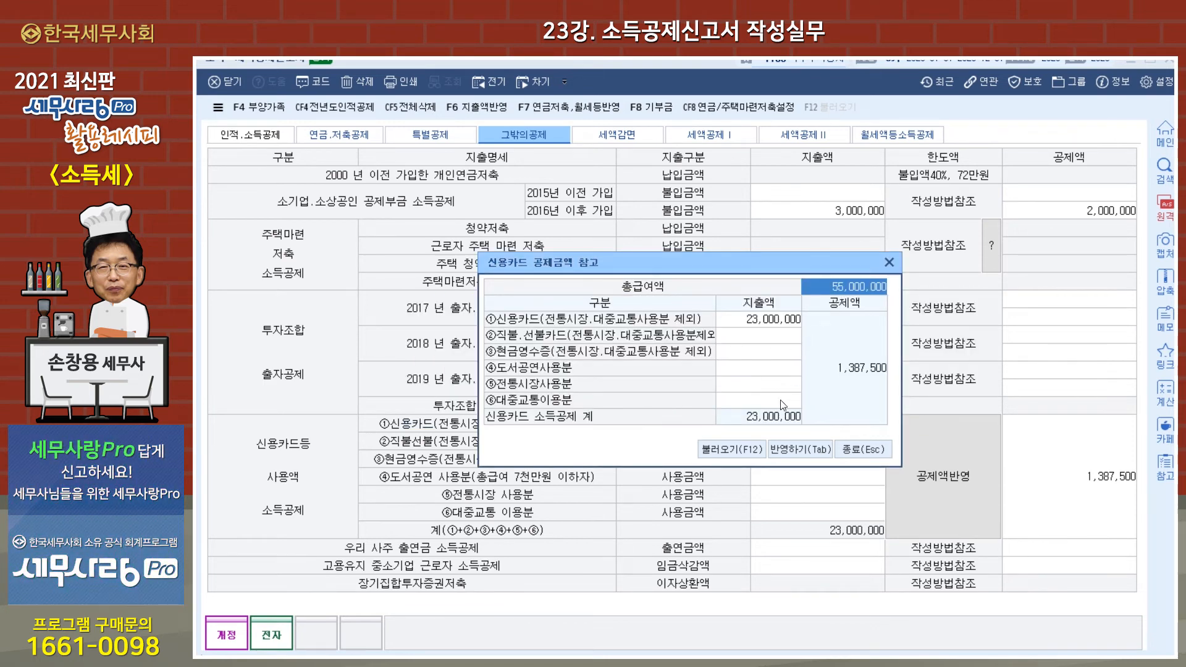
click(801, 449)
click(673, 410)
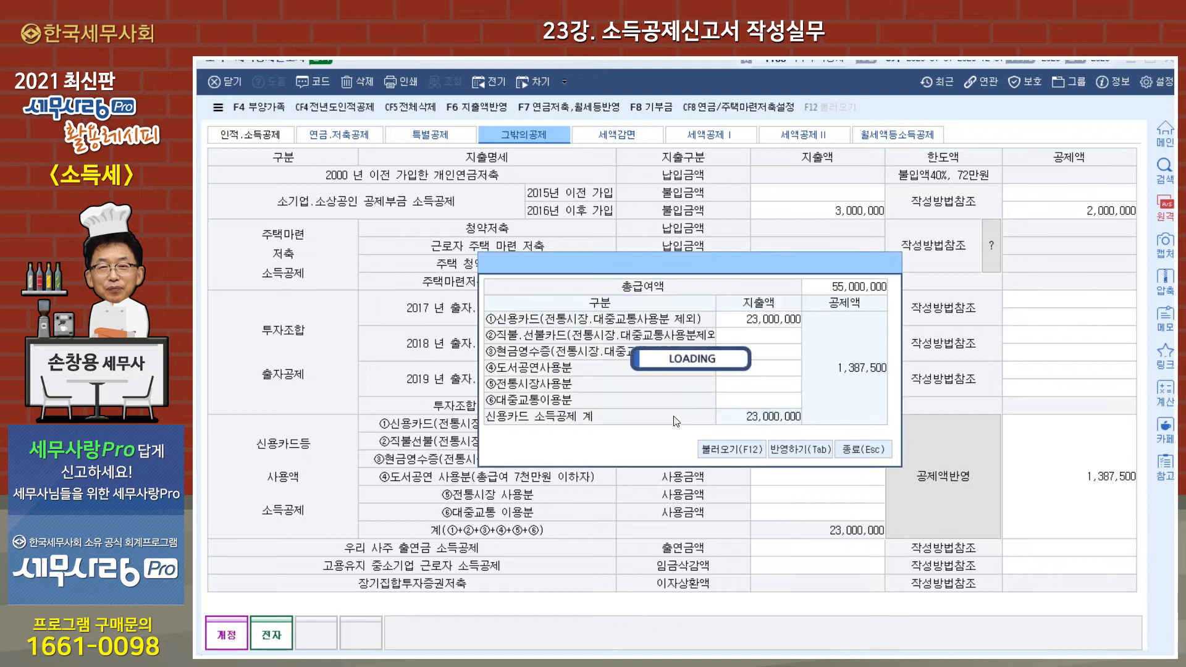
click(683, 388)
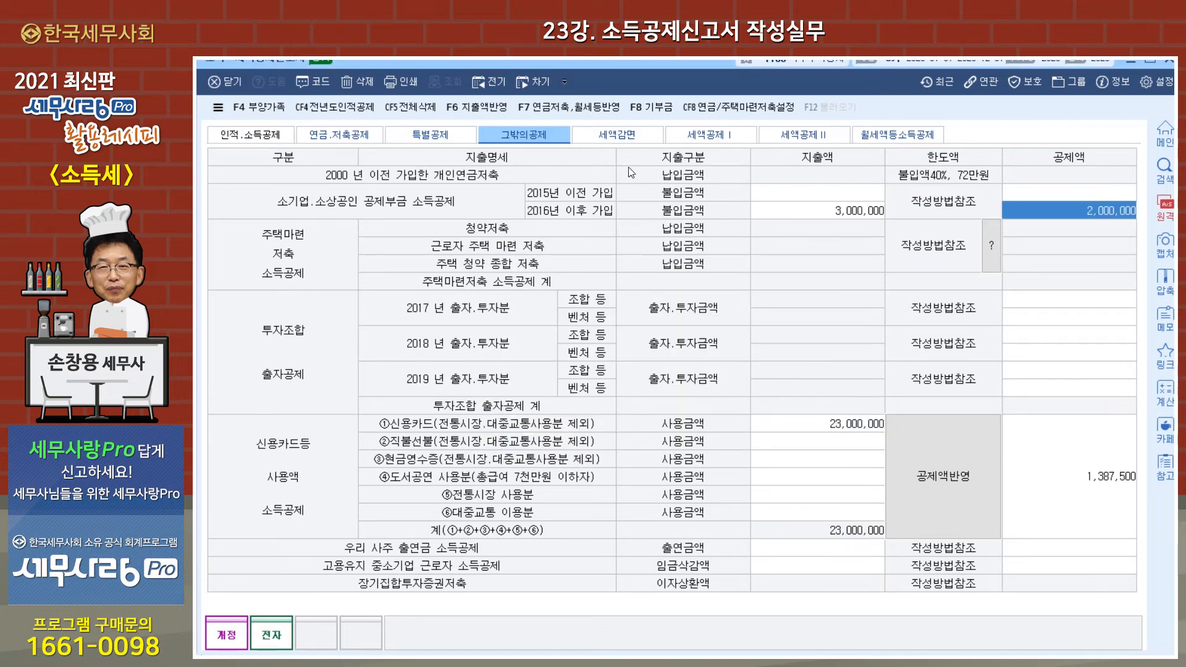
click(625, 138)
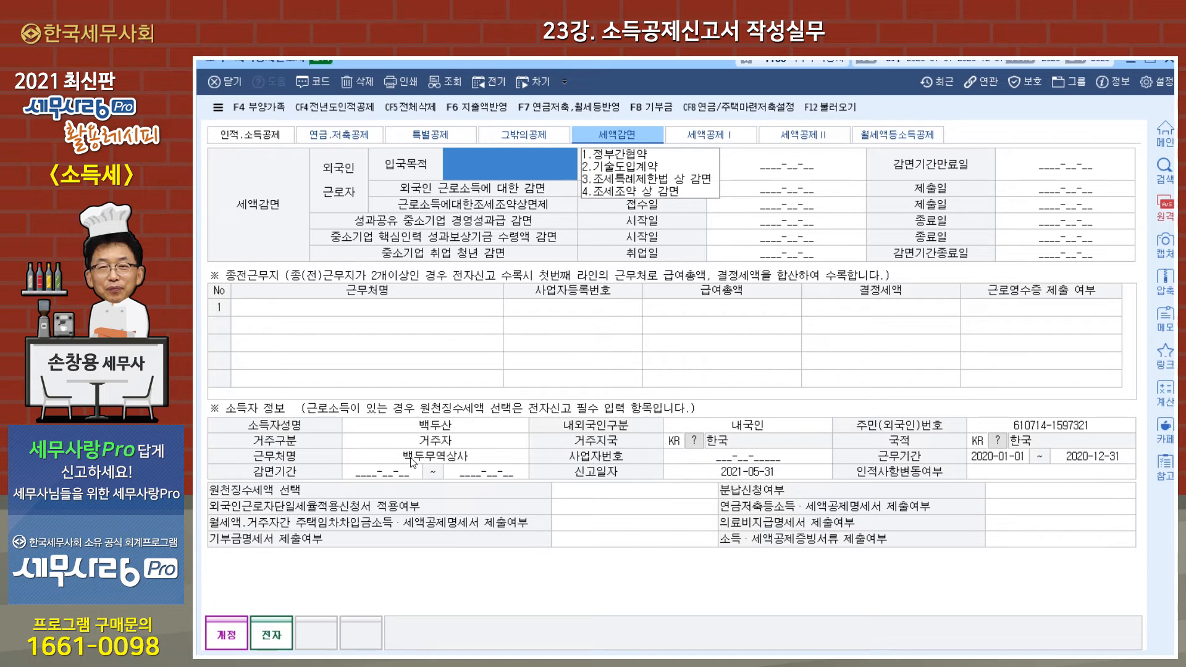
- Enter the employer's business registration number in 세액감면 and set 원천징수세액 선택 to 100%
click(445, 462)
click(700, 461)
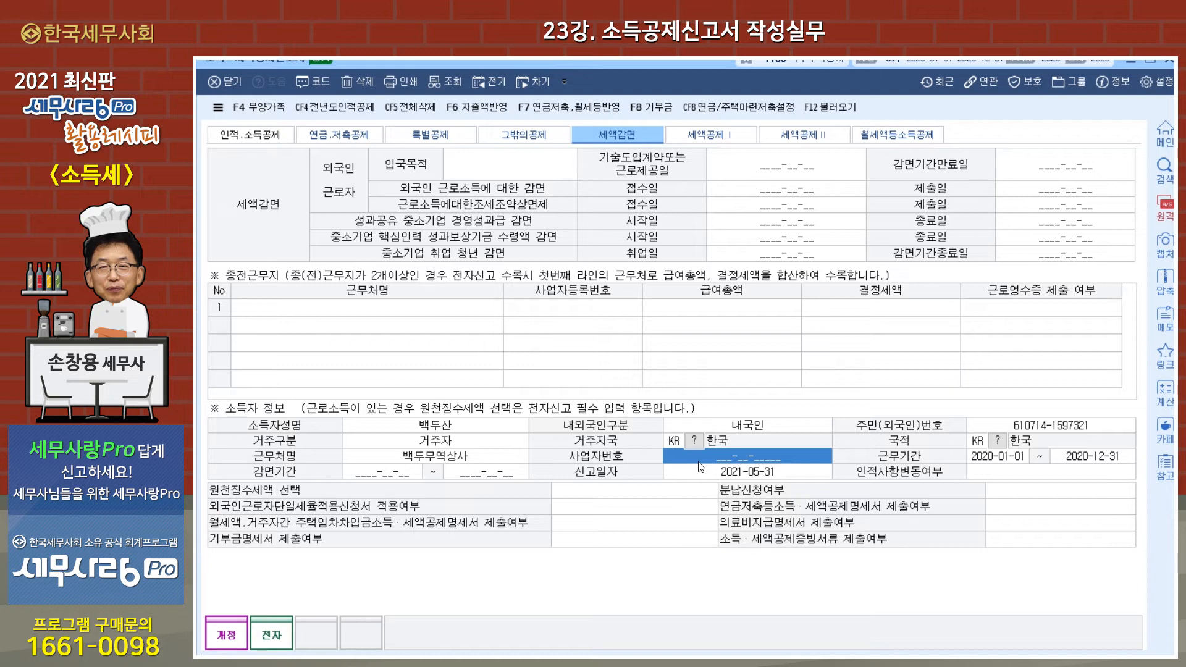
text(1)
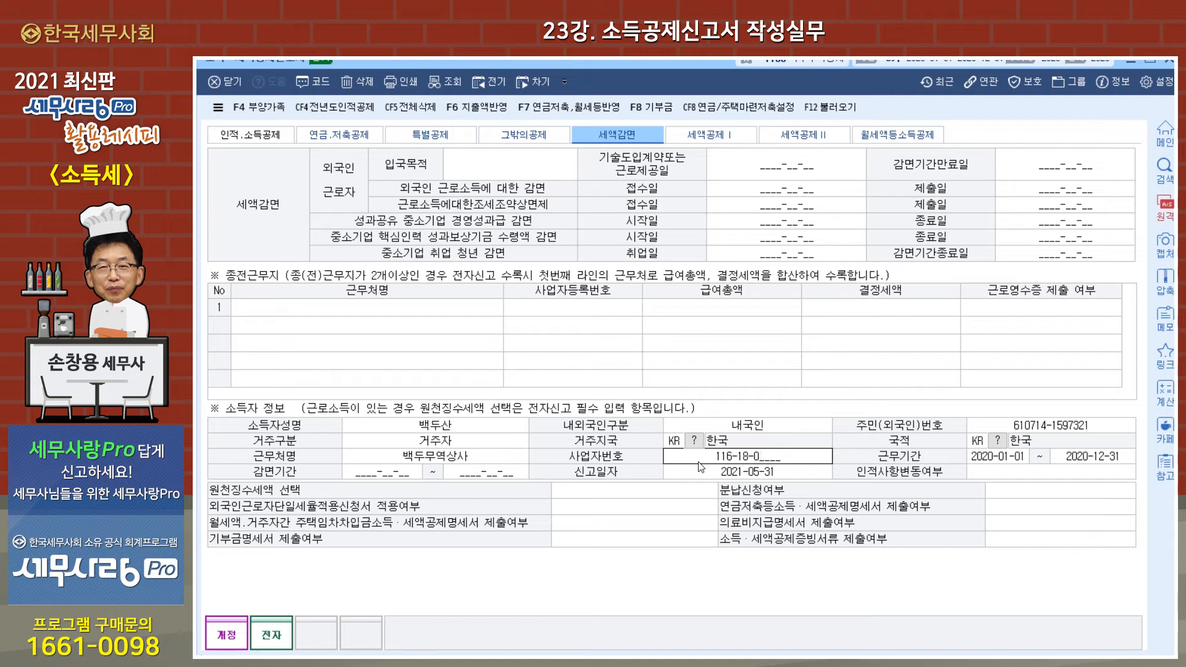
text(16-18-03699)
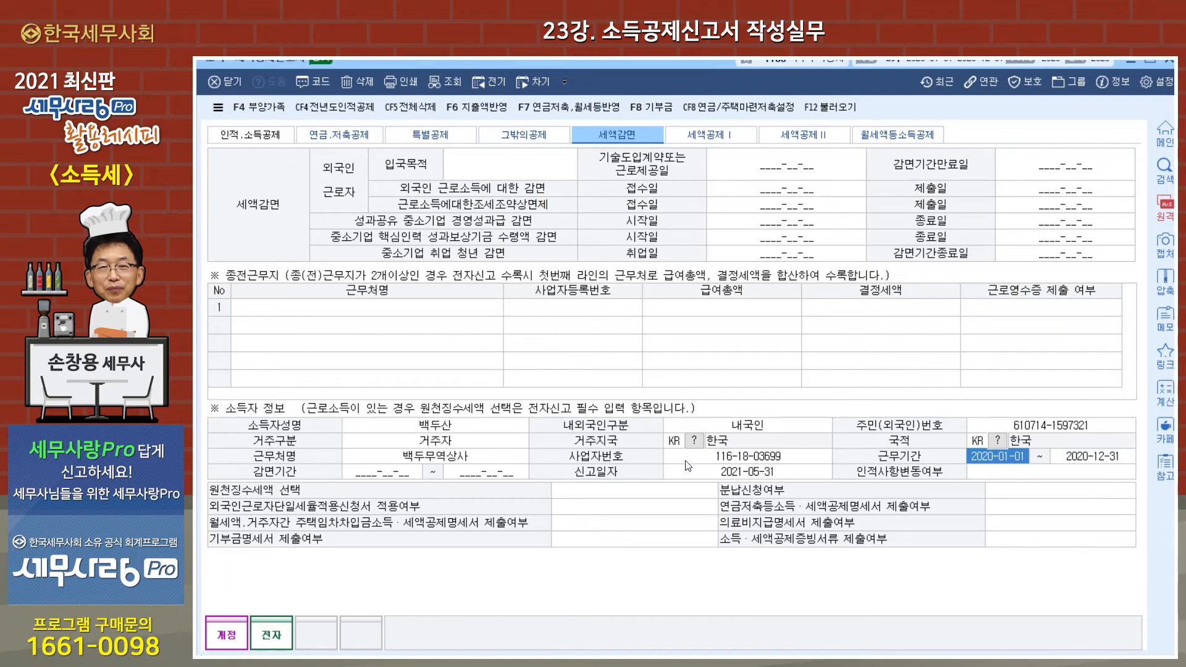
click(687, 462)
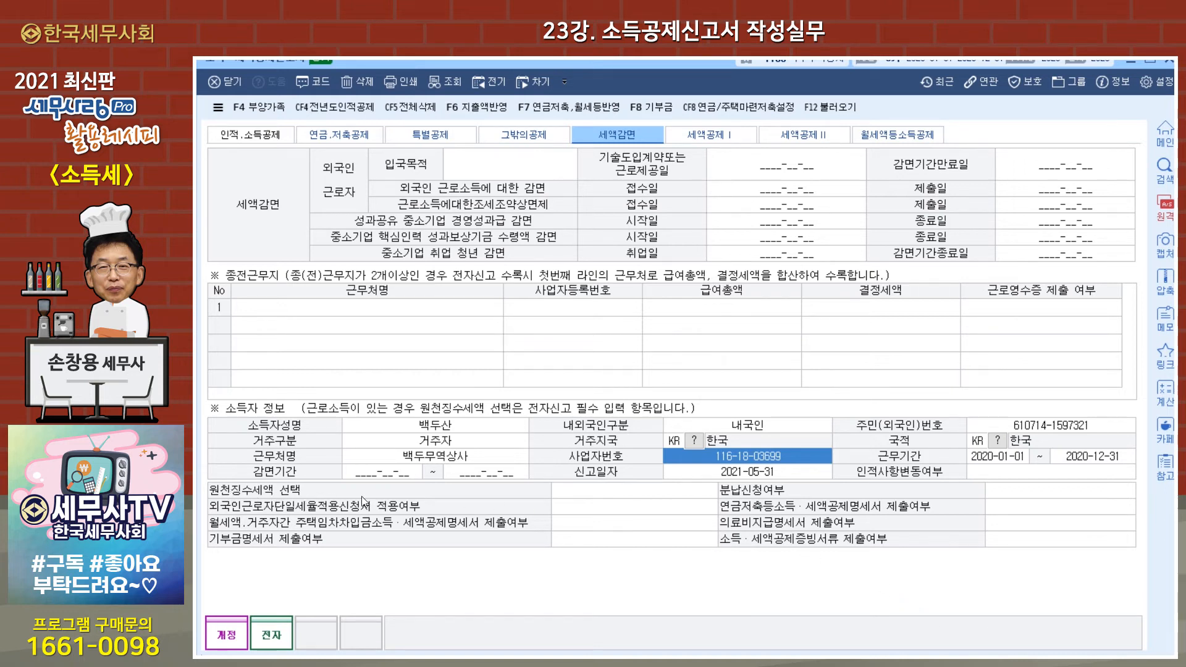
click(582, 499)
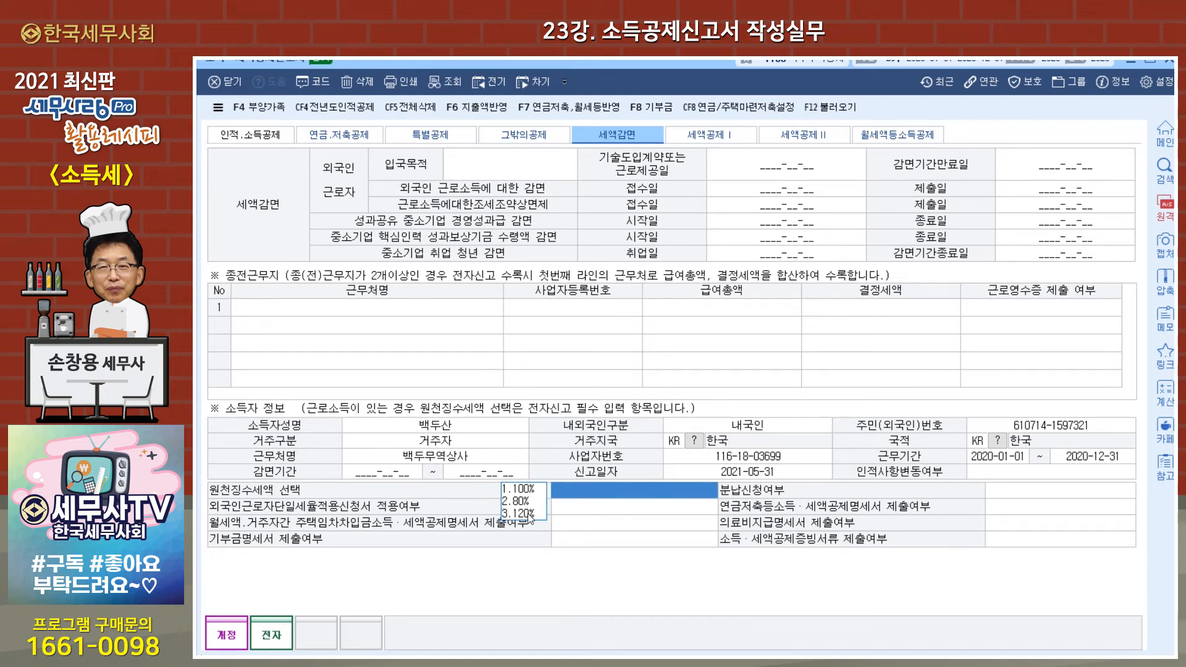
click(531, 489)
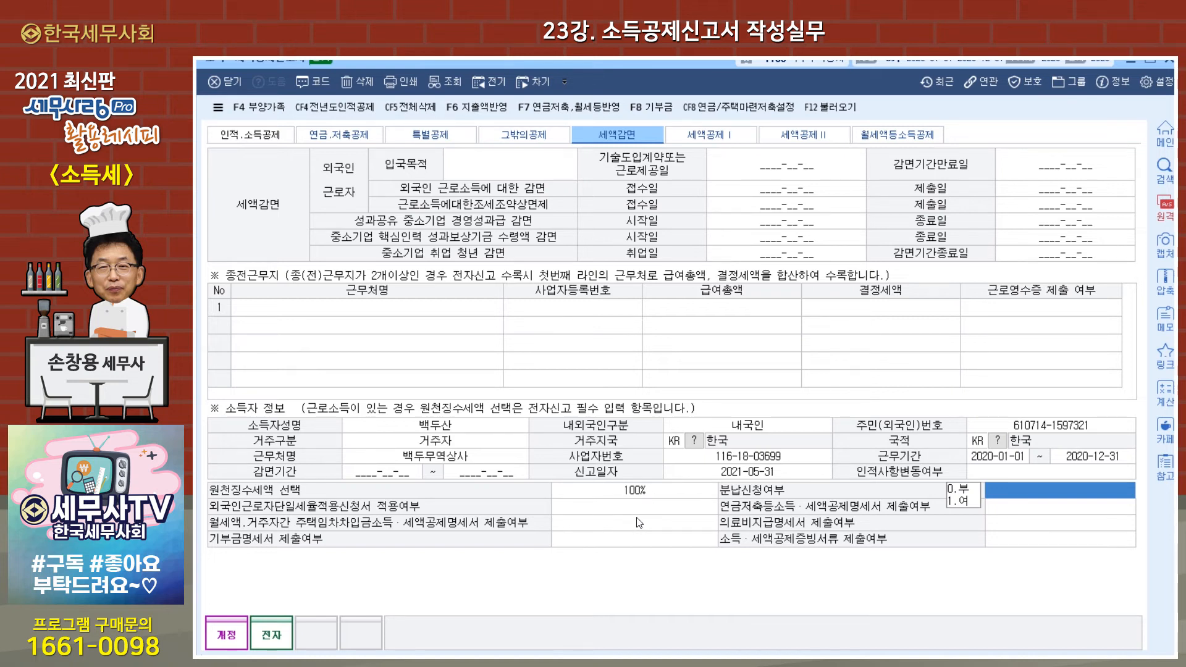
click(725, 136)
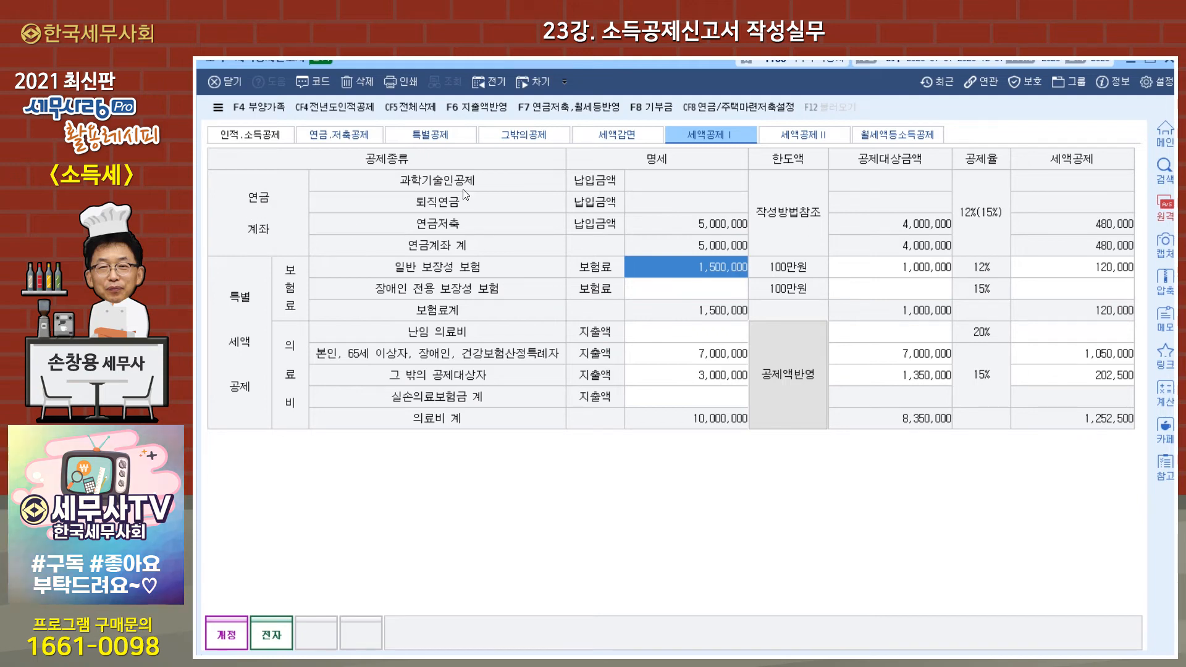
- Reflect the pension savings and rent amounts into the 세액공제 I credits
click(554, 114)
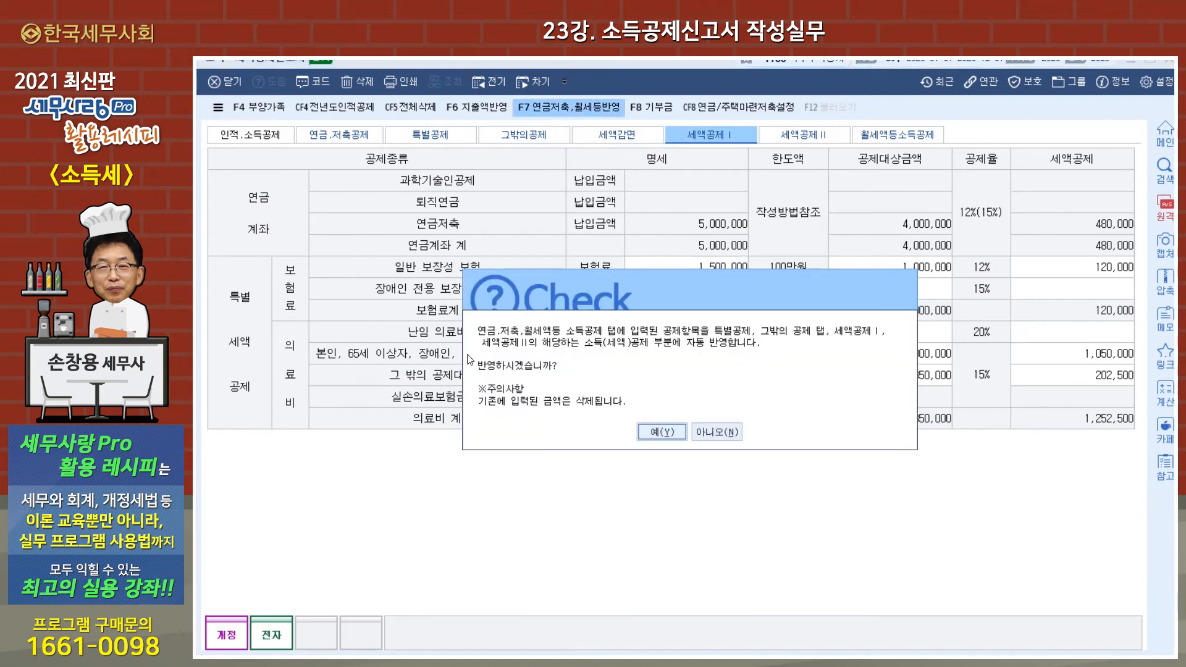
click(660, 431)
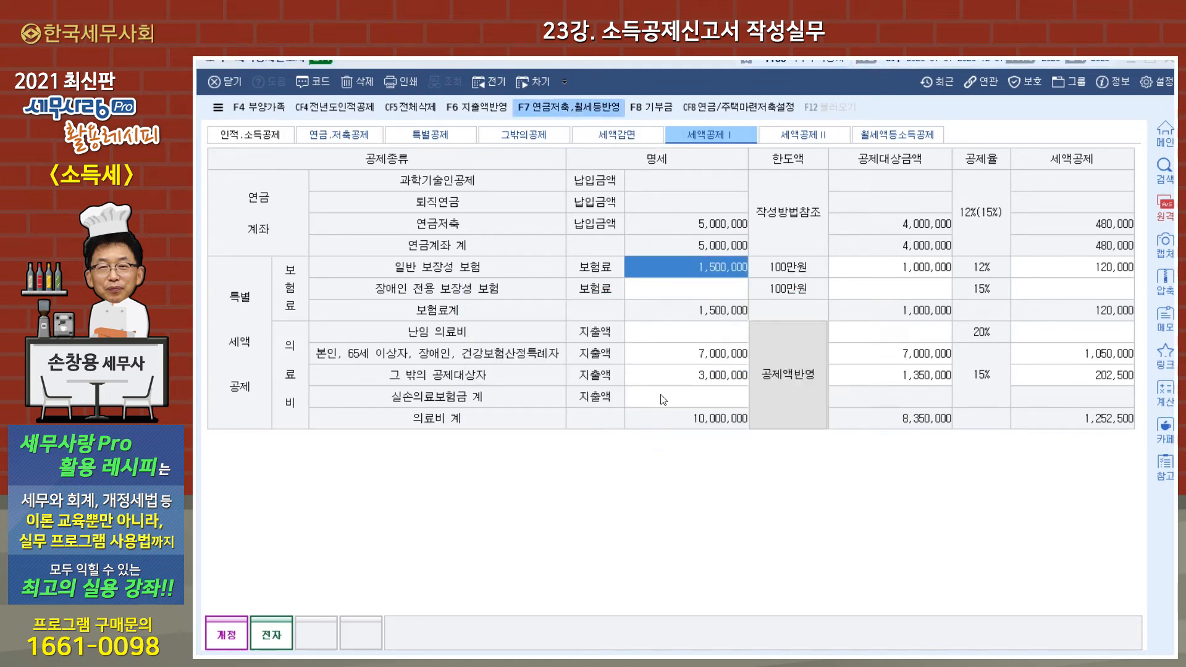
click(689, 397)
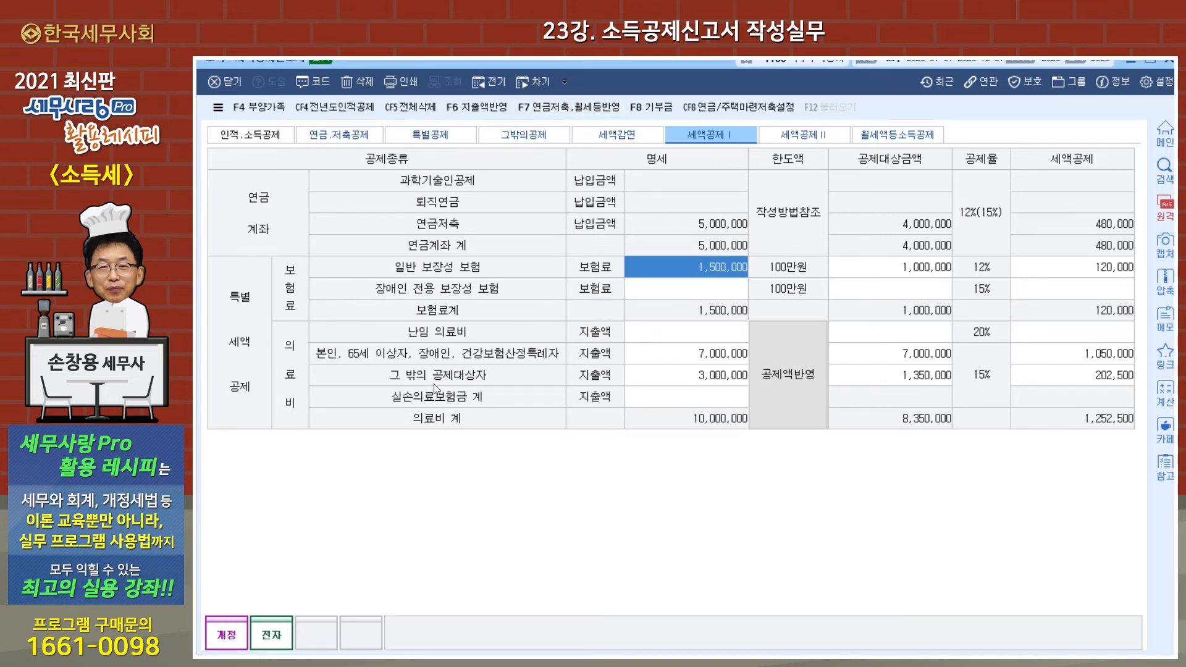
- Load and apply the medical expense amounts, giving a 1,252,500 의료비 credit
click(792, 389)
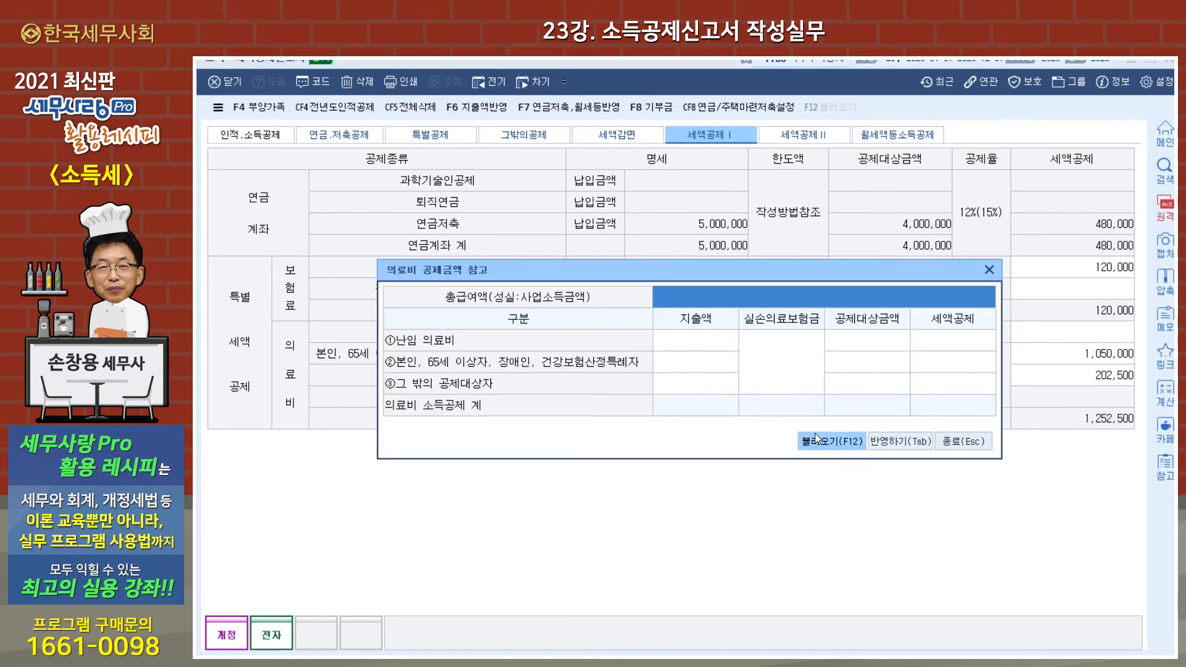
click(832, 443)
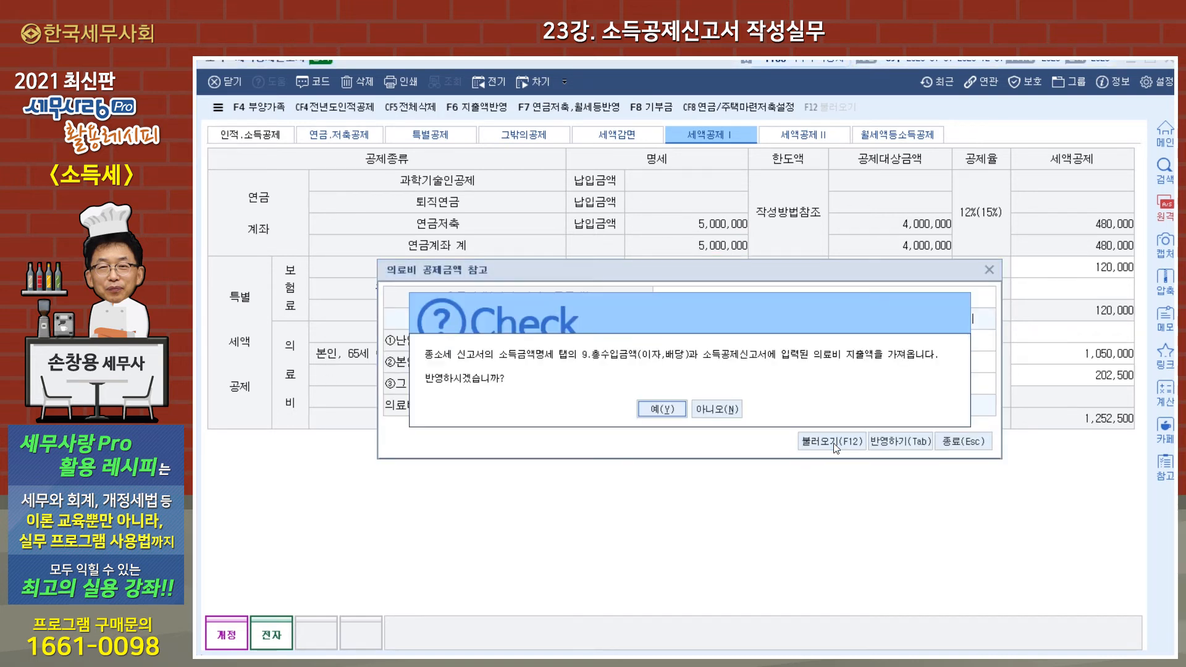
click(659, 413)
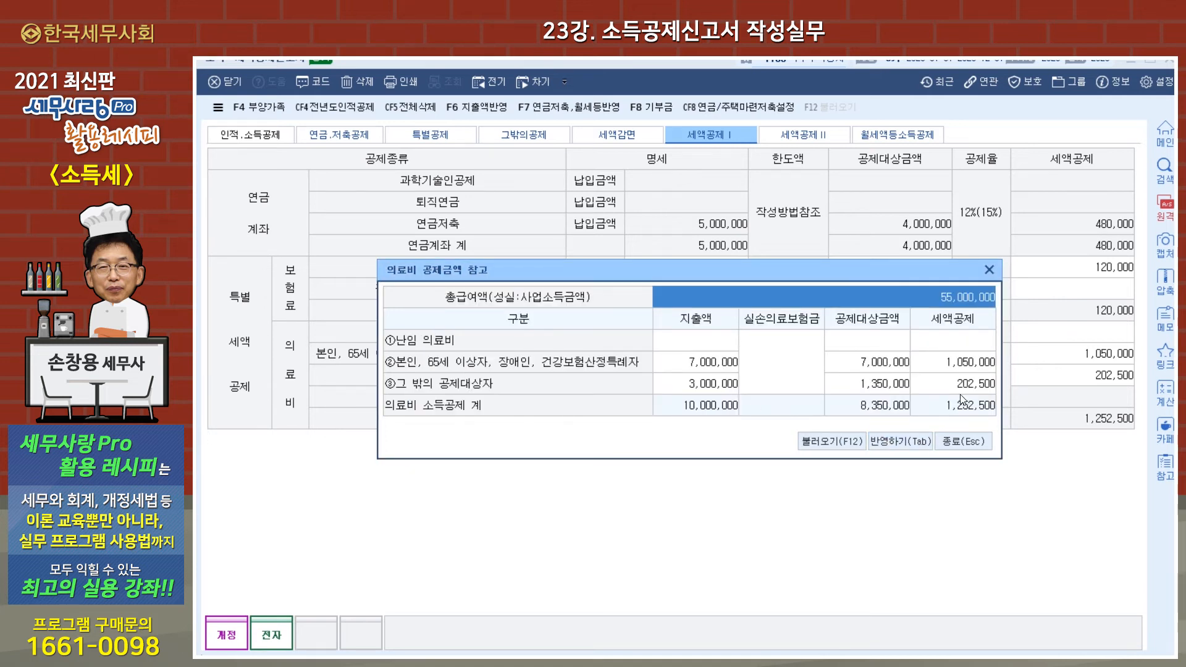
click(910, 441)
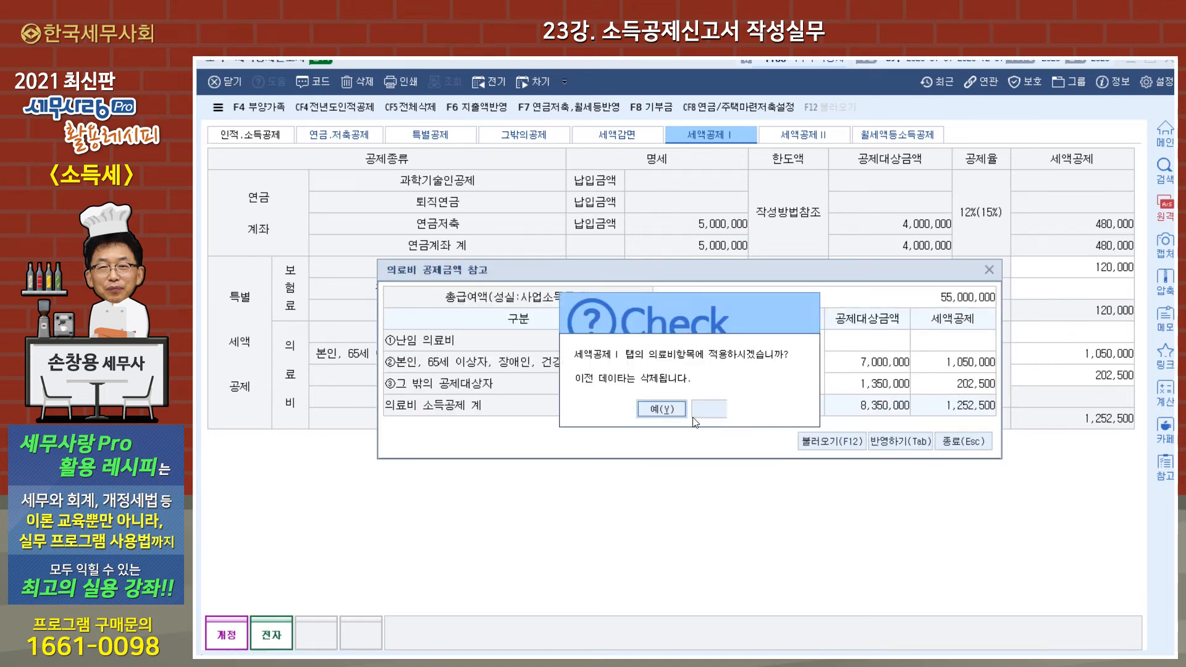
click(669, 409)
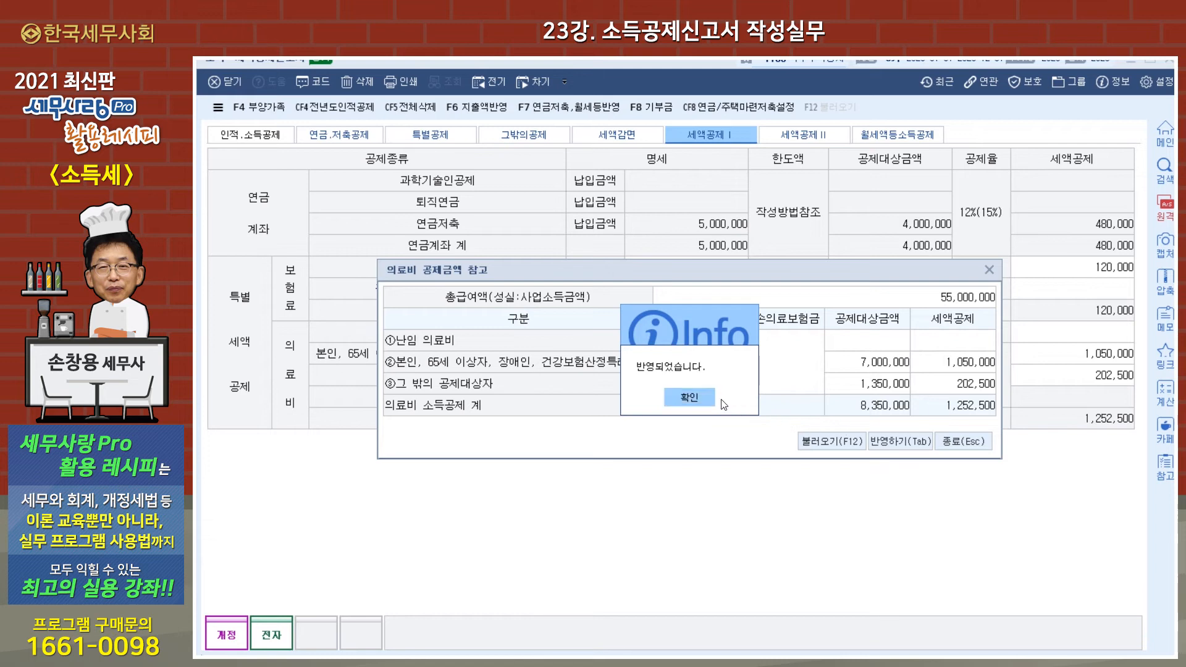
click(701, 399)
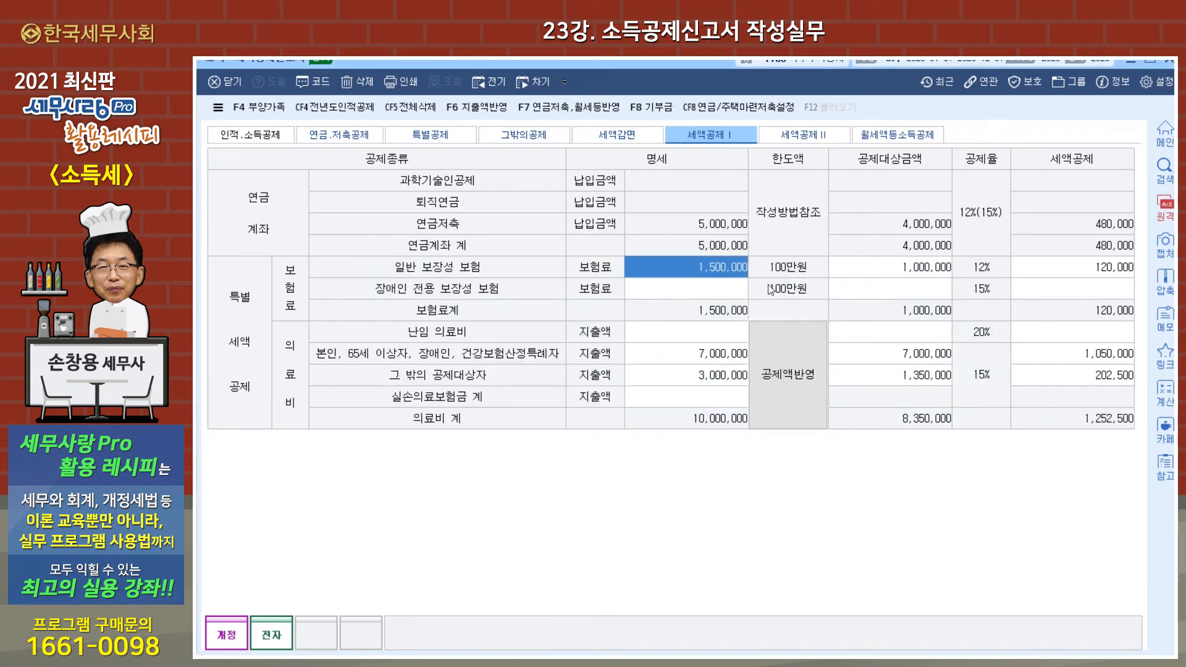
click(809, 140)
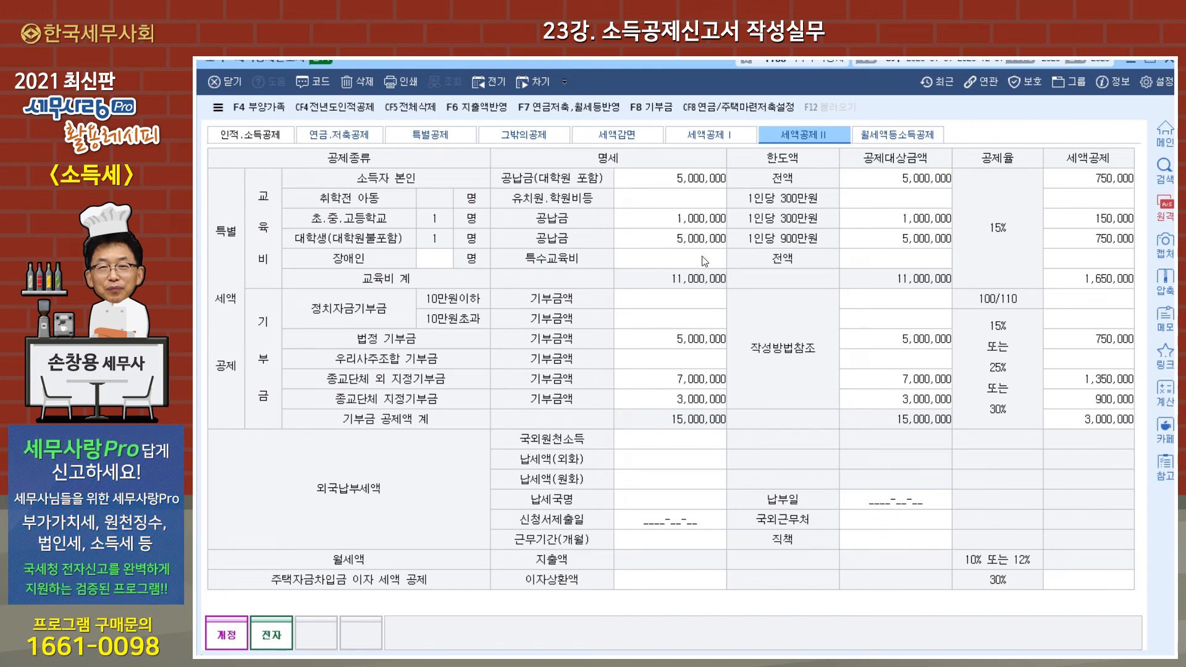
- Import the donation amounts from the return and apply 3,000,000 in 세액공제 II
click(654, 110)
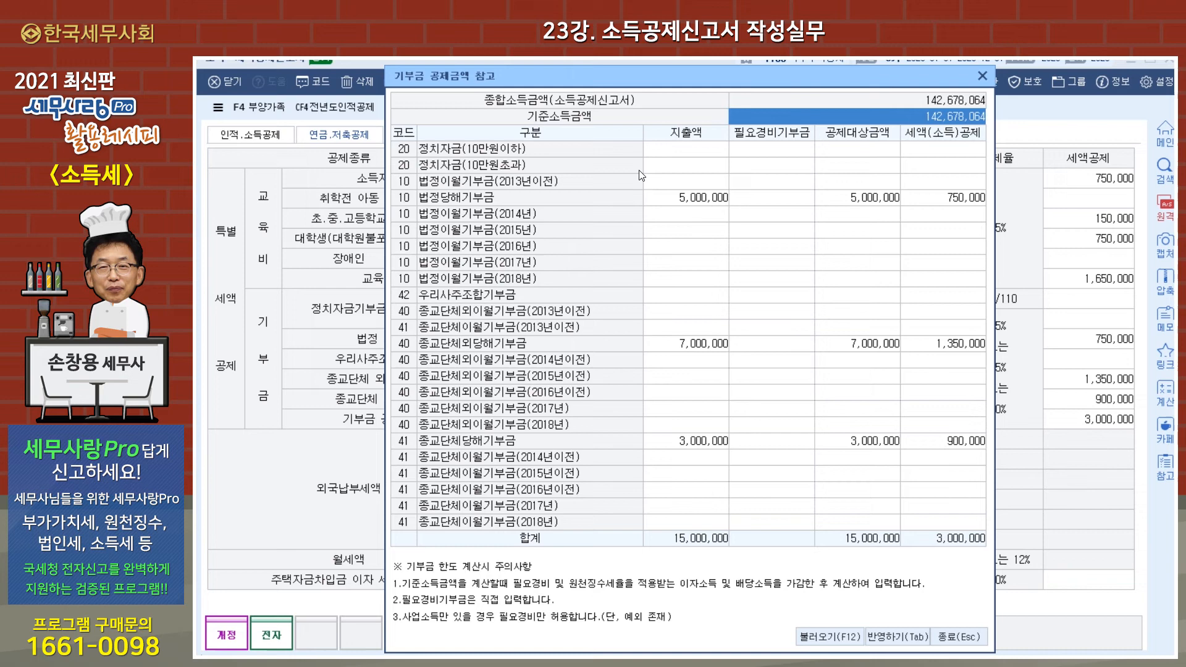
click(828, 636)
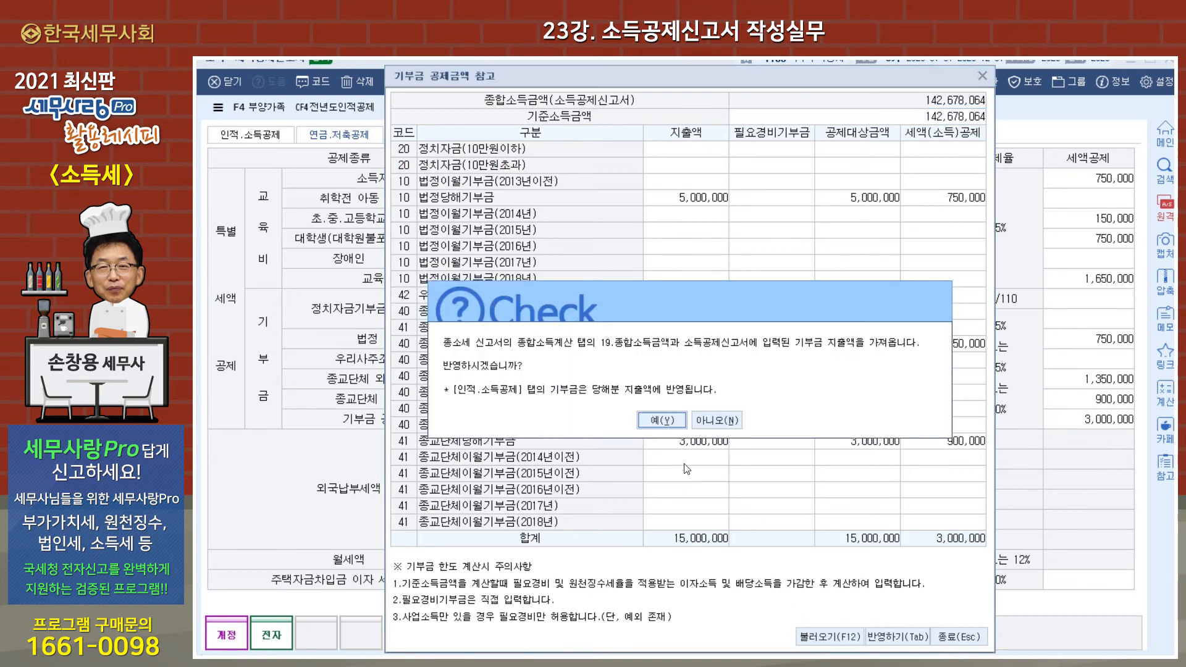
click(661, 420)
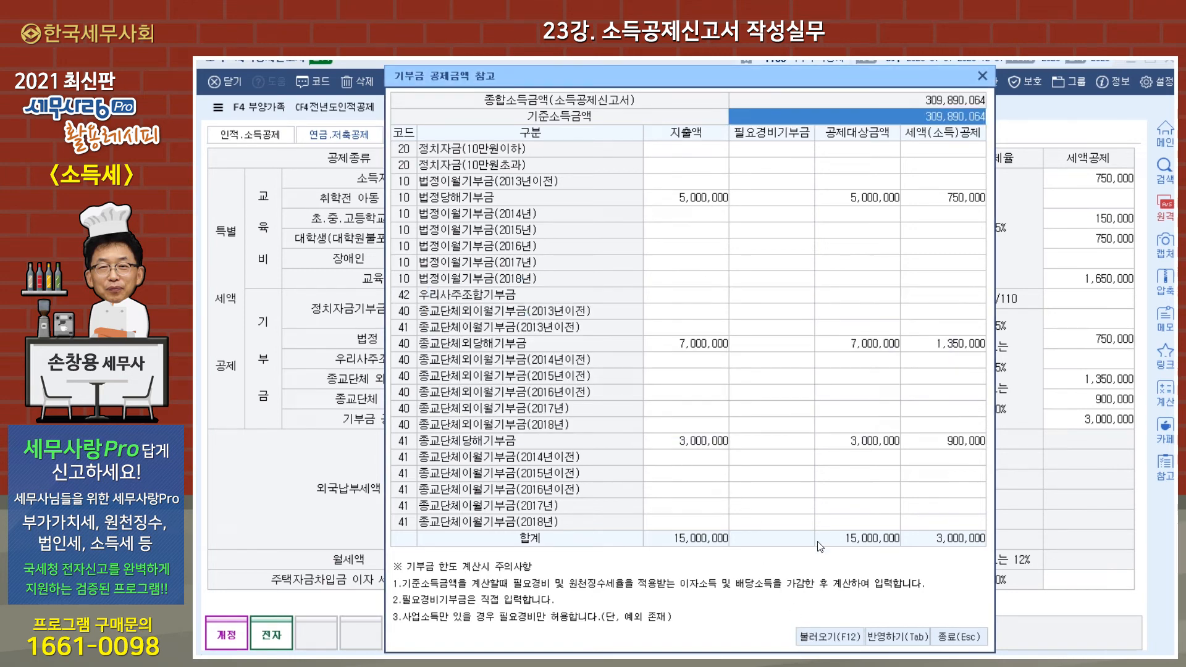
click(888, 639)
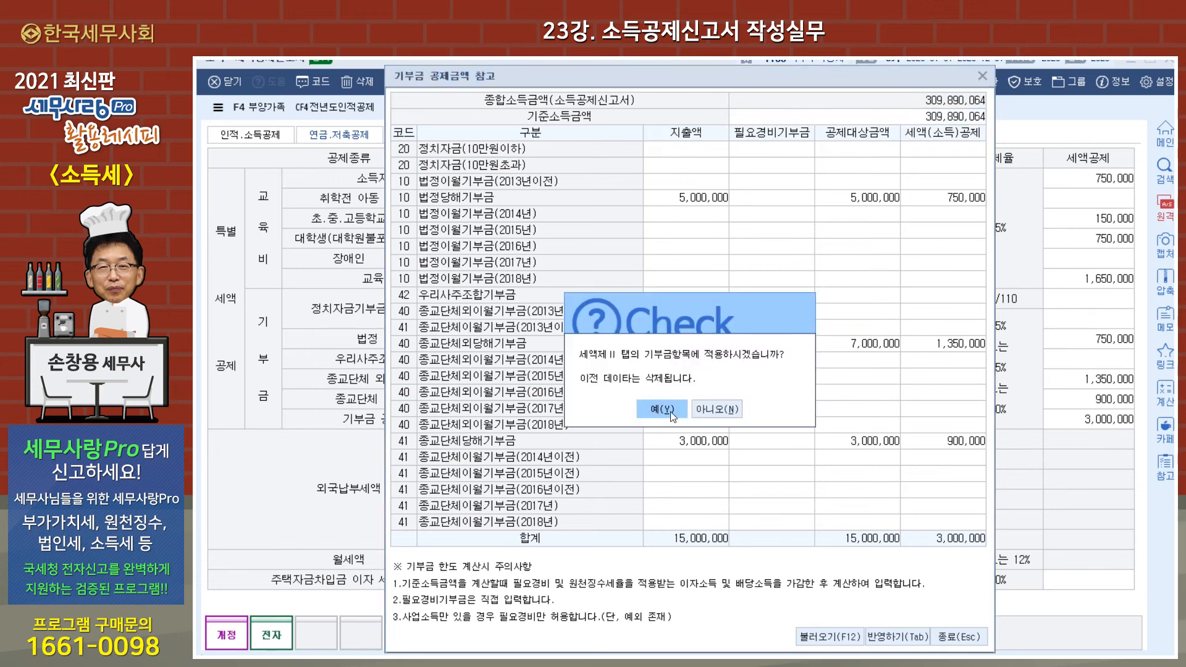
click(670, 411)
click(694, 398)
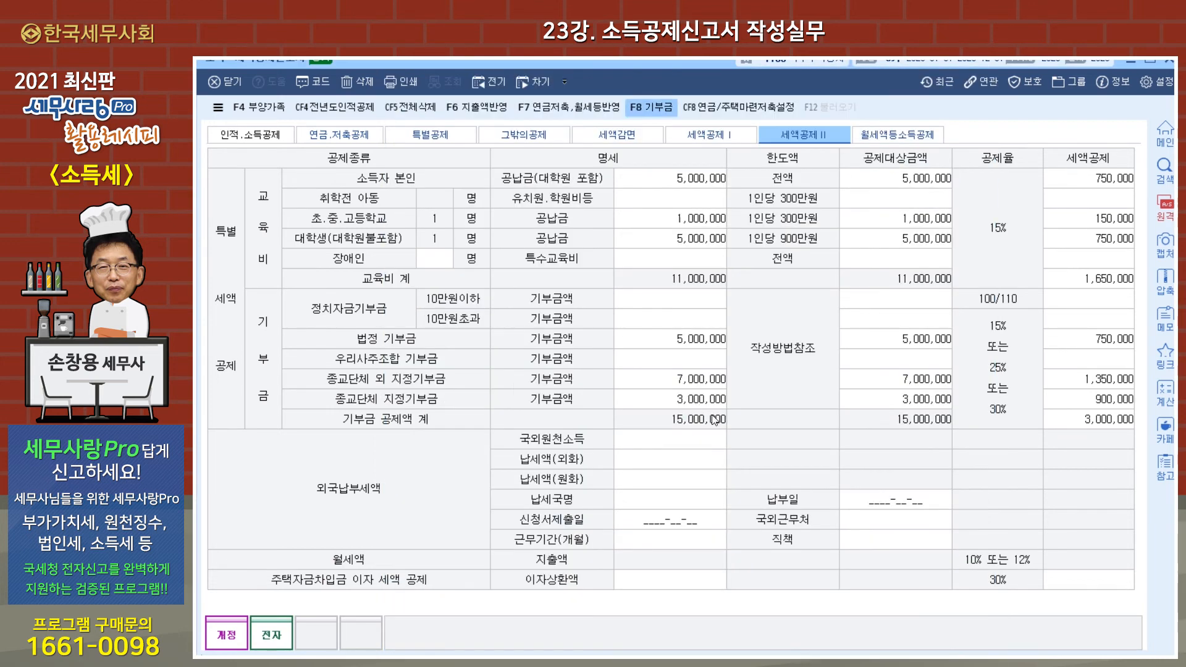
click(906, 142)
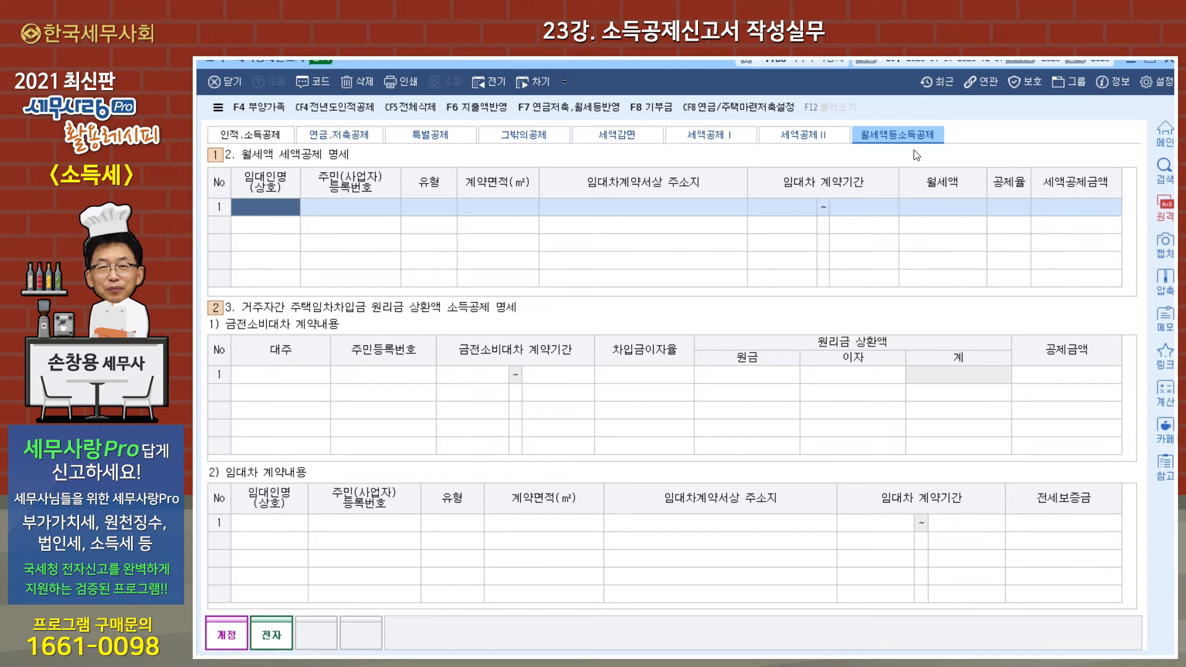
- Import the deduction statement into 4.소득공제명세 and view the 3,387,500 한도계산부표
click(1168, 63)
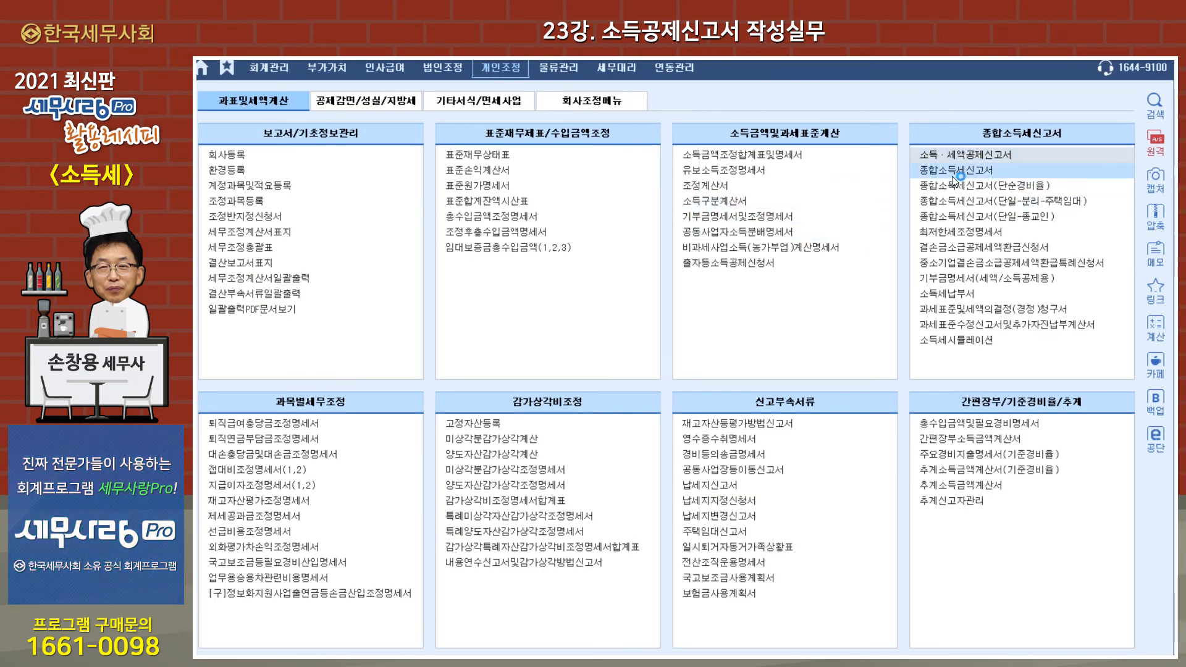
click(951, 177)
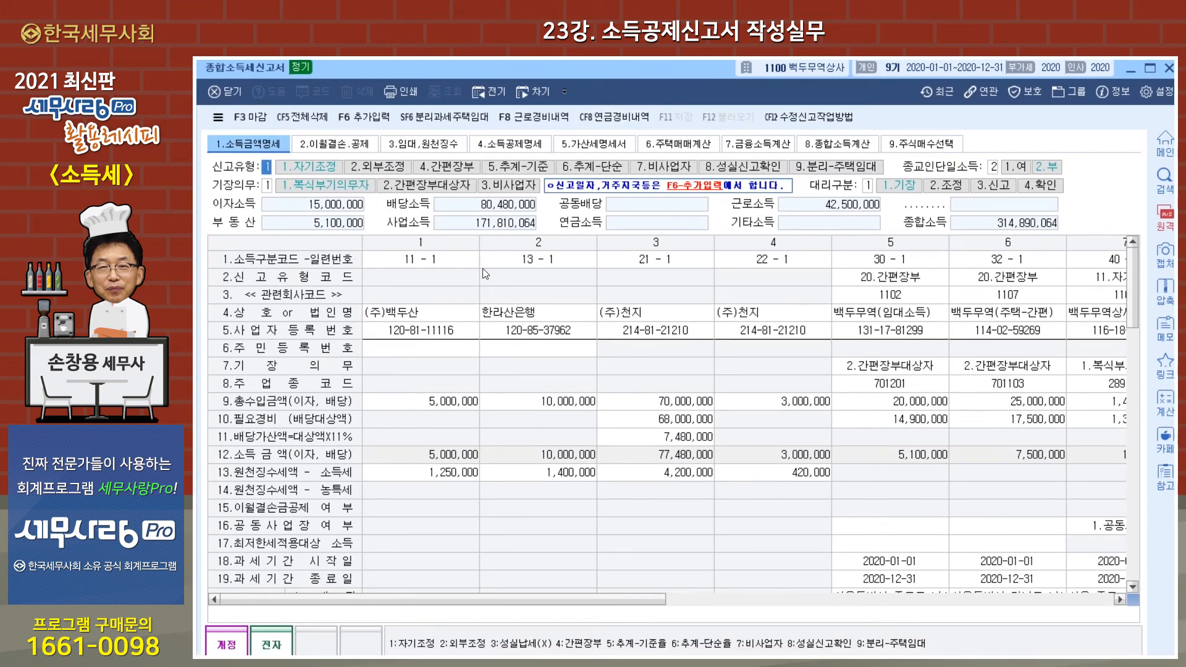
click(514, 144)
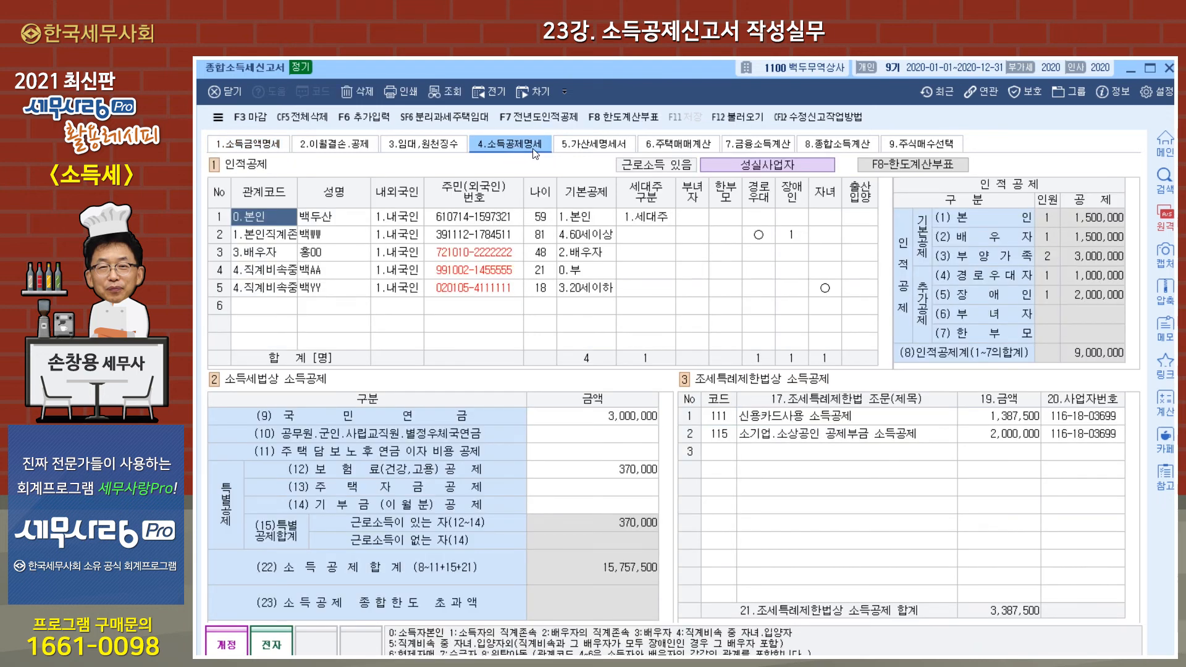
click(729, 117)
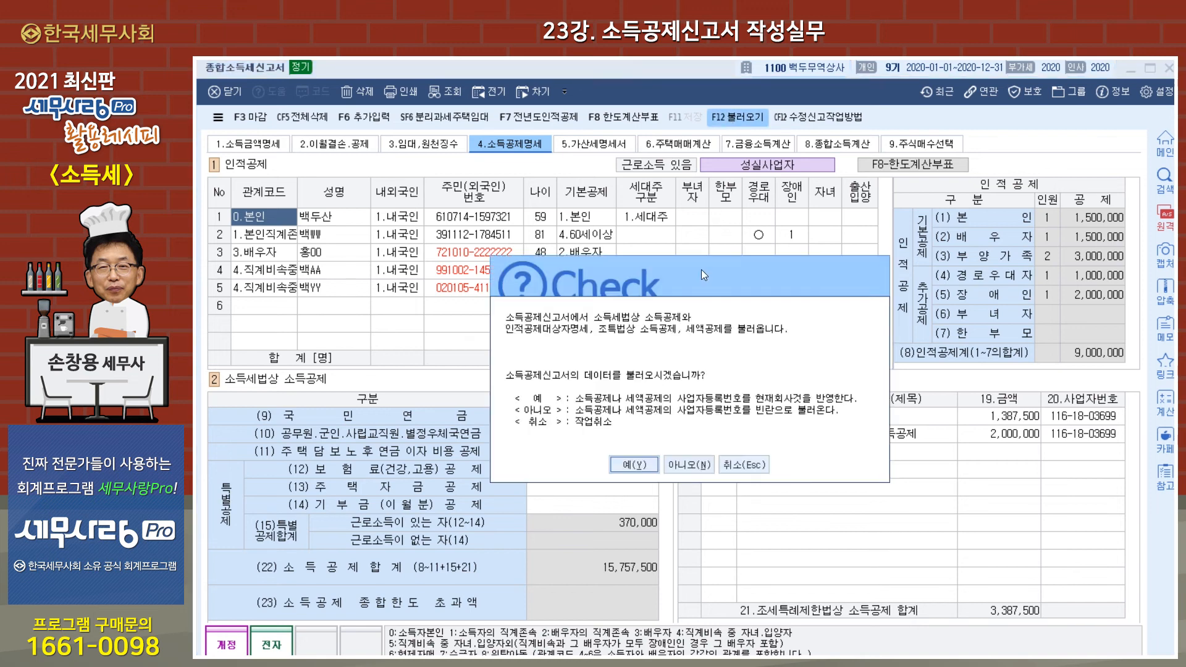
click(631, 466)
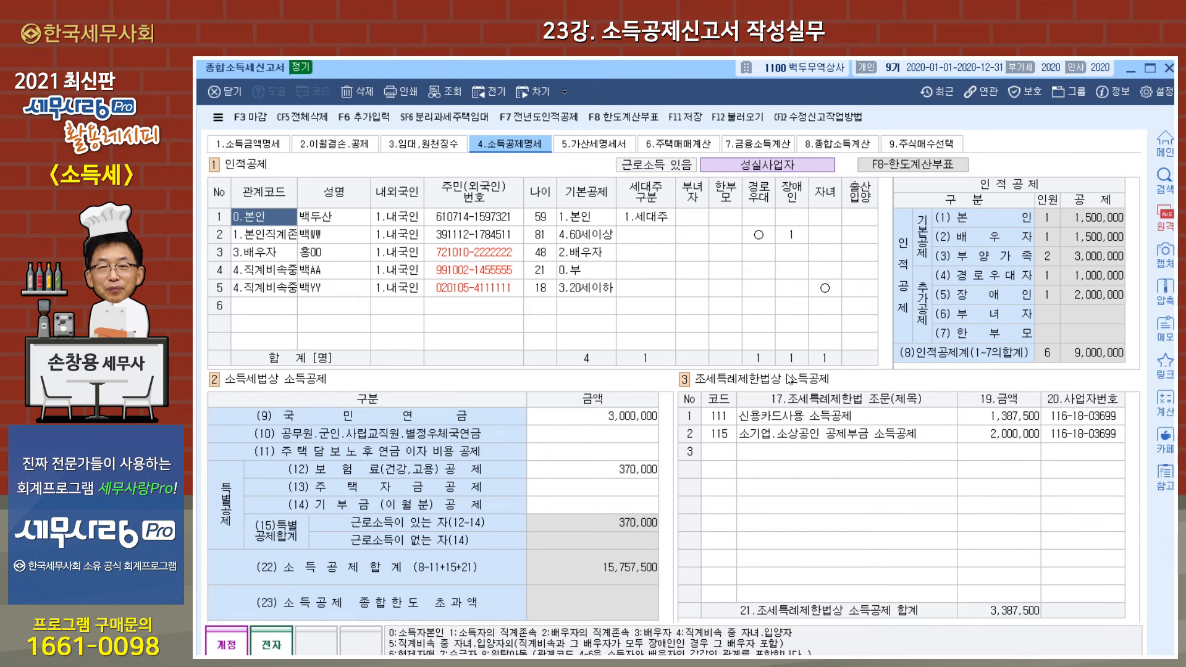
click(904, 168)
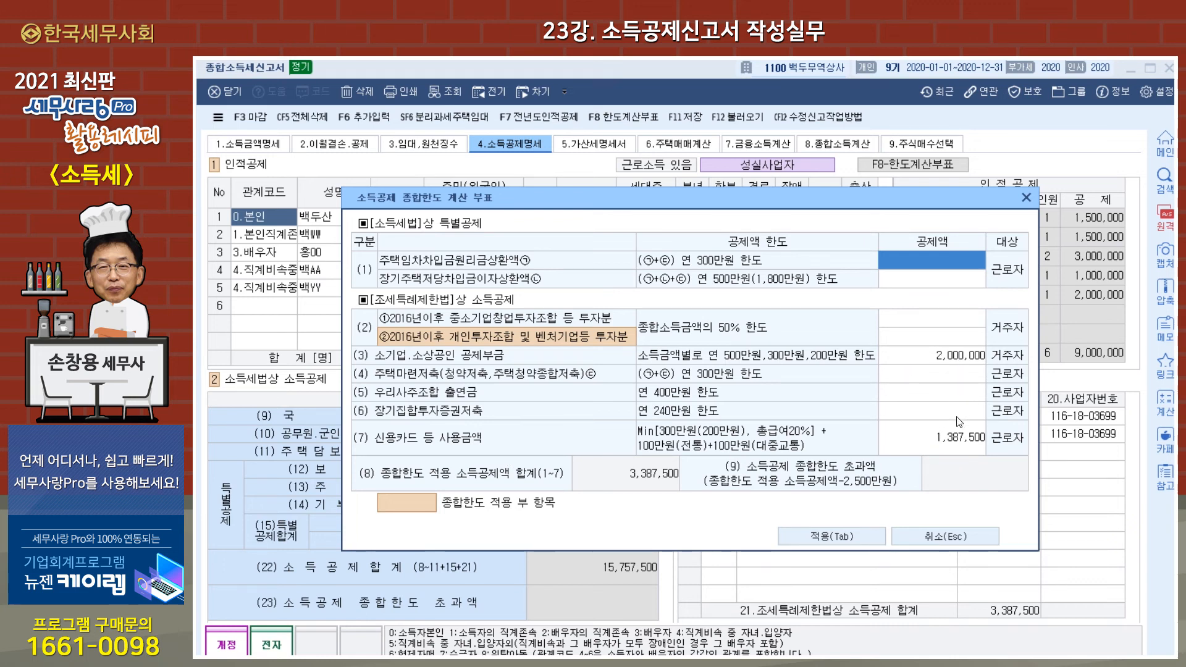
- Apply the 한도계산 부표 deduction limits, then close and reopen the 종합소득세신고서 (소득공제명세 total 15,757,500)
click(832, 536)
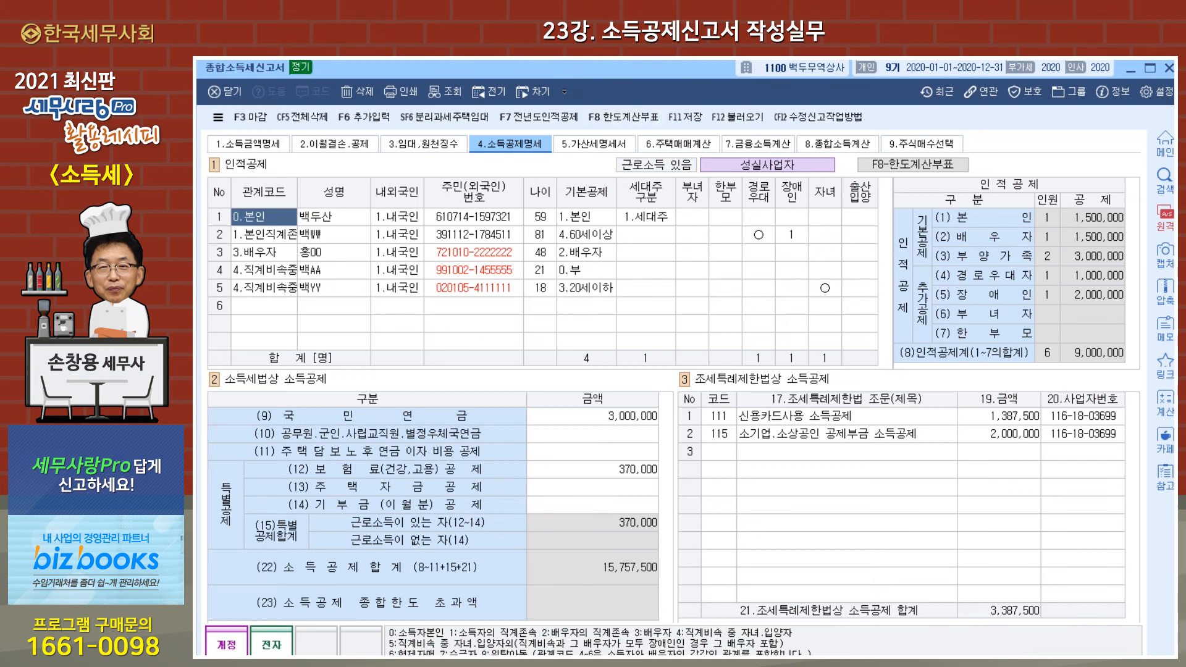
key(Escape)
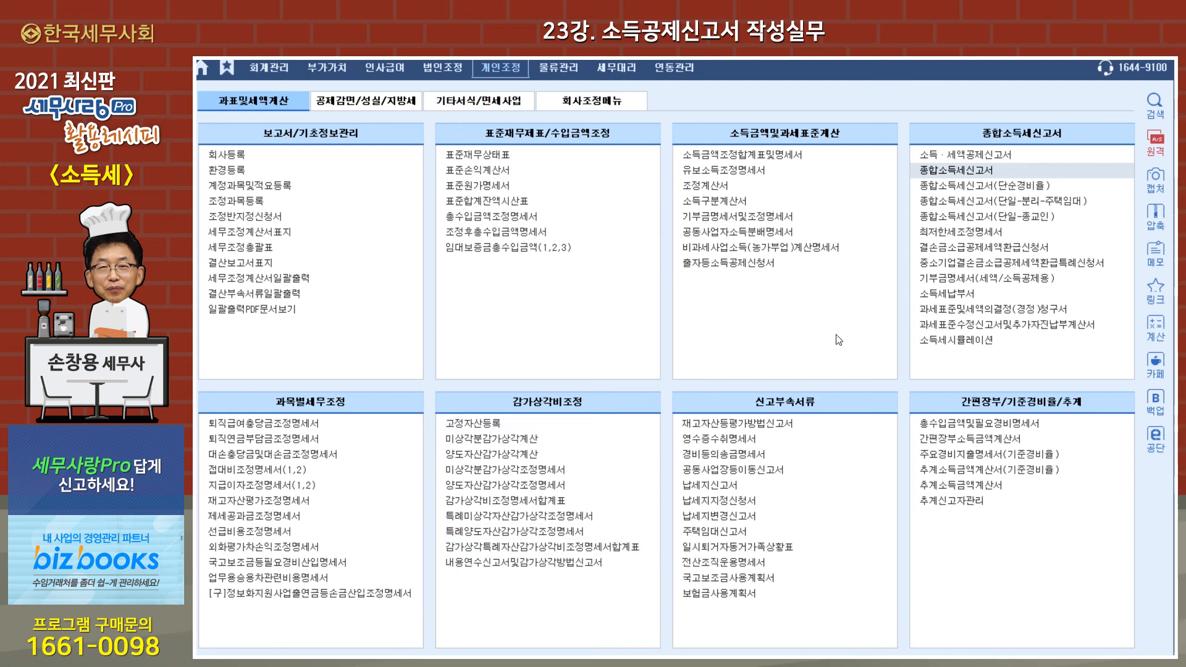
click(956, 169)
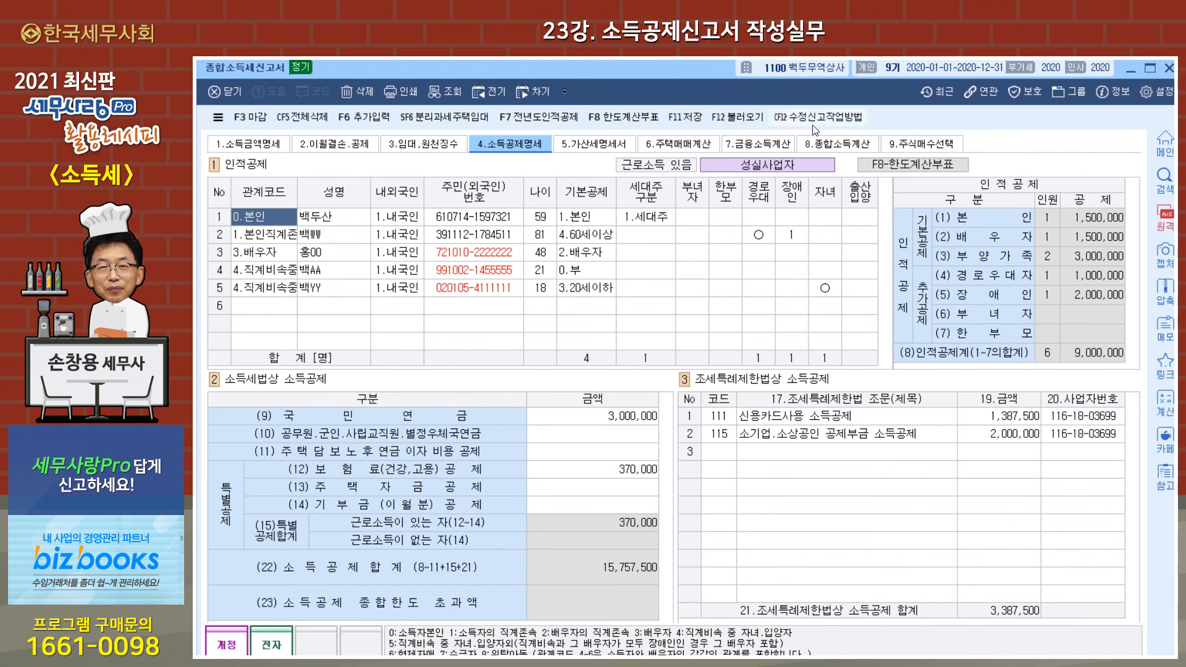
- Review the detailed tax credit entries (F7) on the 8.종합소득계산 tab
click(823, 148)
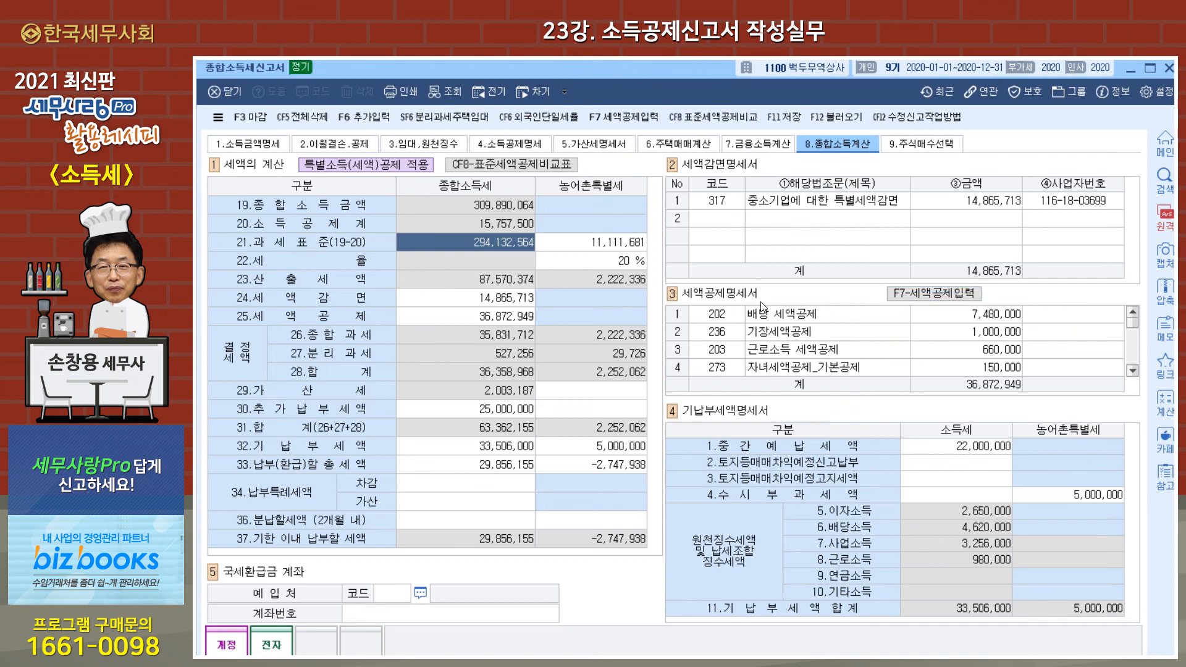
click(915, 295)
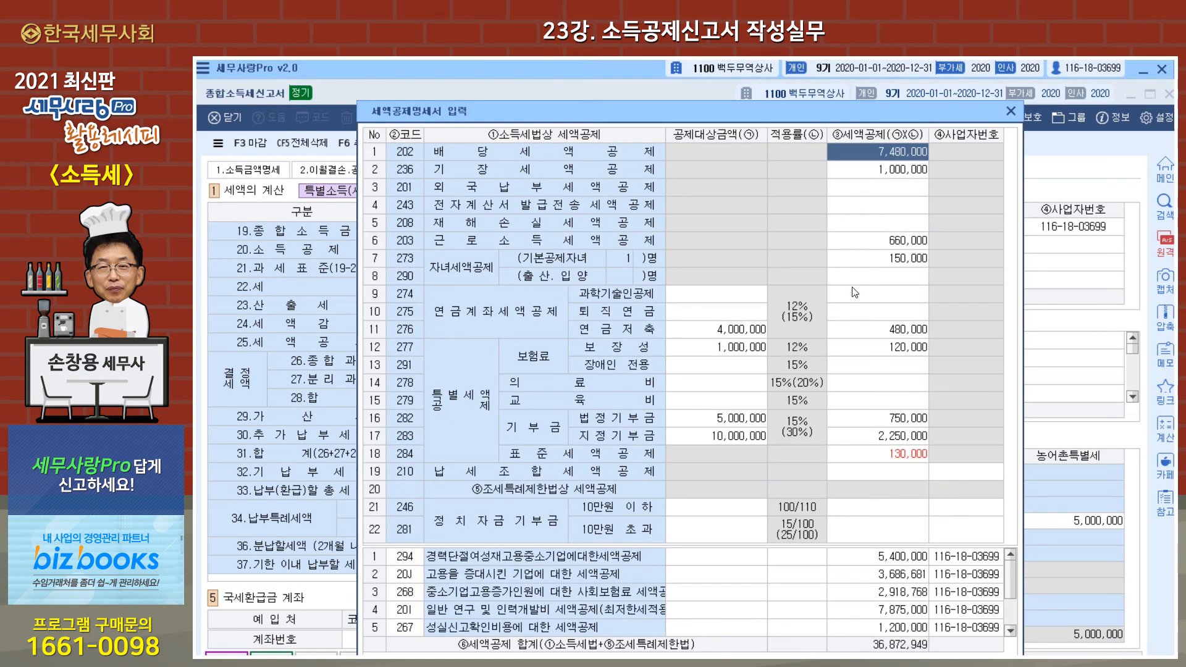
drag(696, 116, 684, 76)
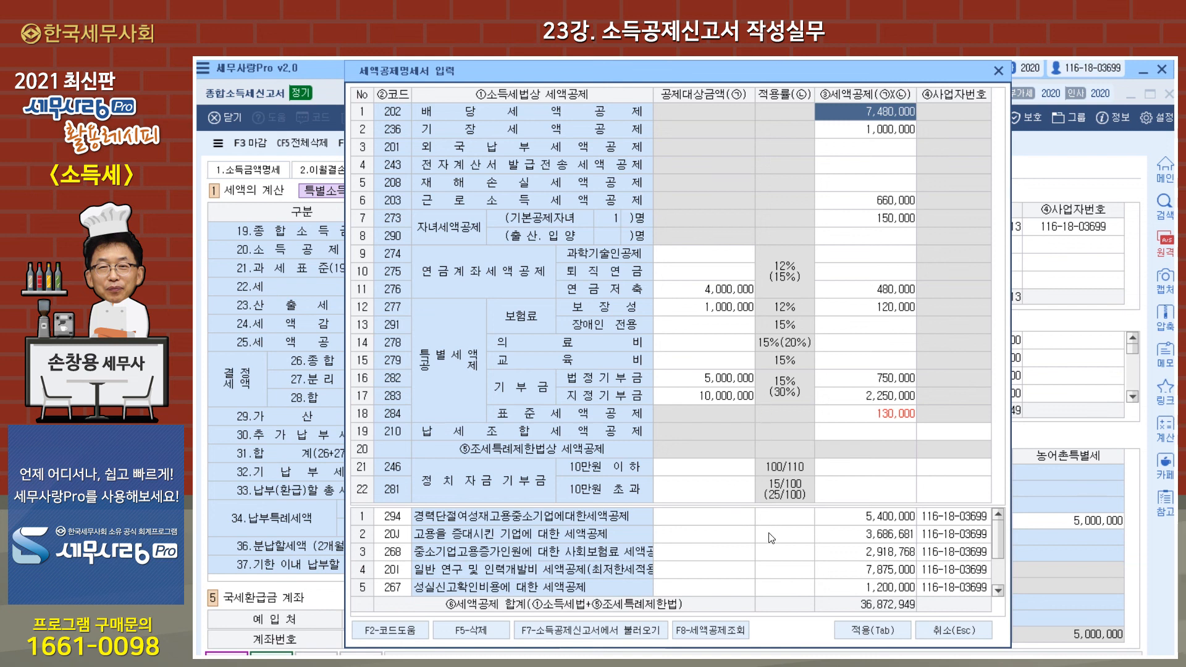
drag(997, 530, 997, 546)
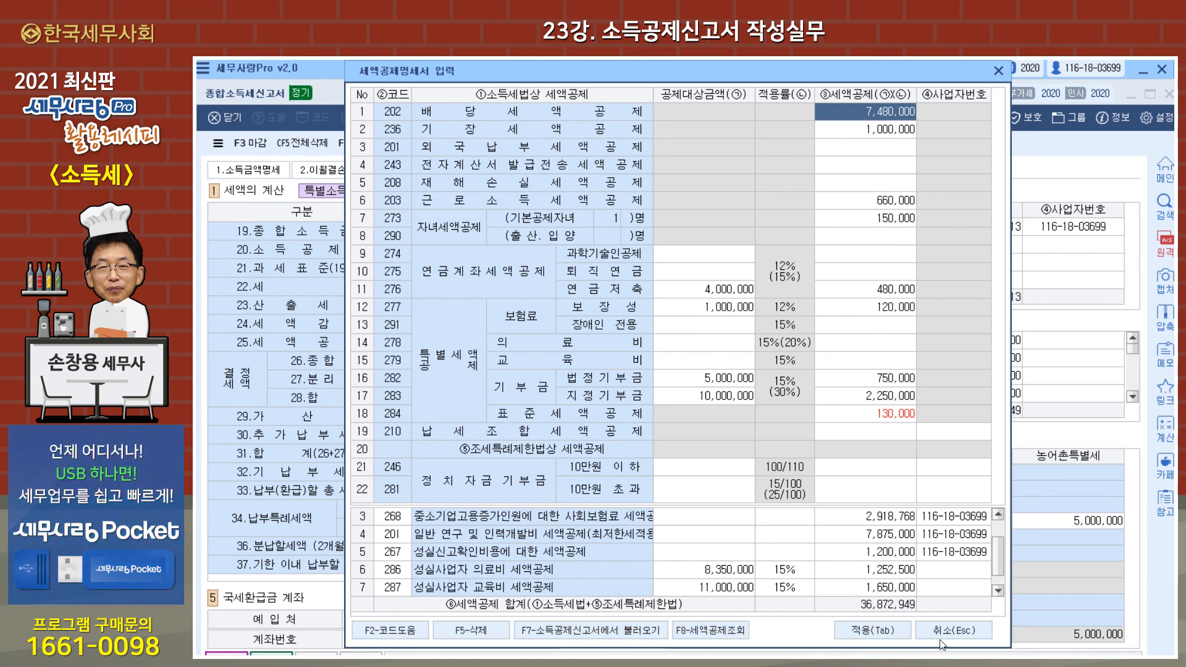
- Close the tax credit details unchanged and the return, then reopen the 소득·세액공제신고서
click(961, 636)
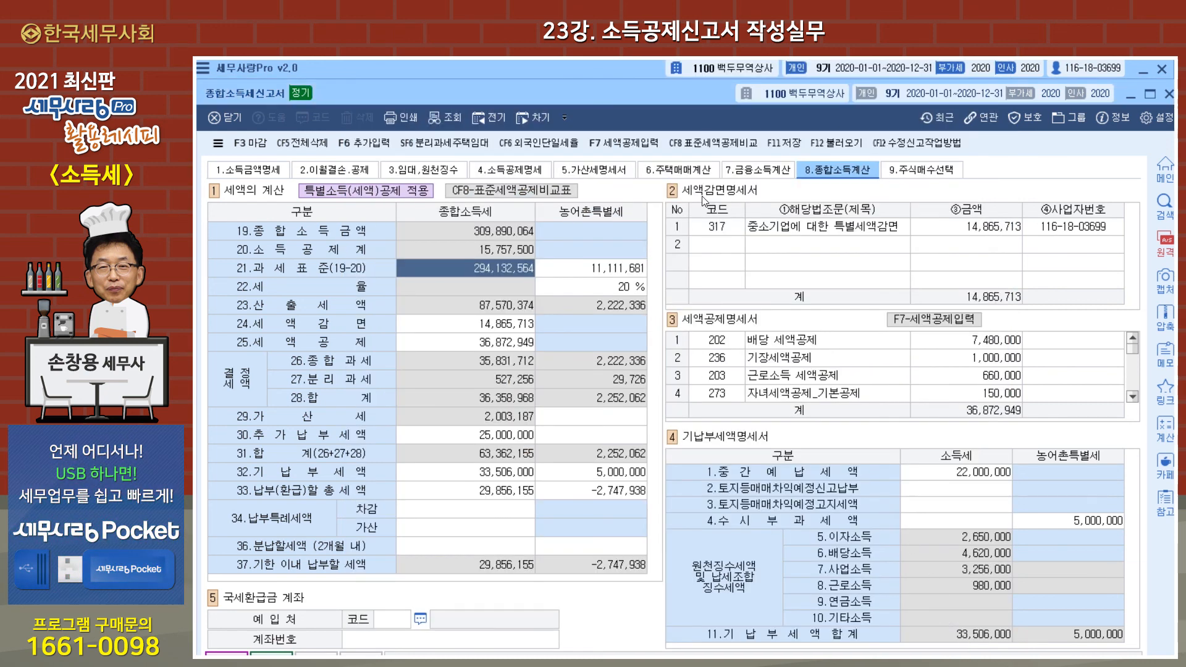
key(Escape)
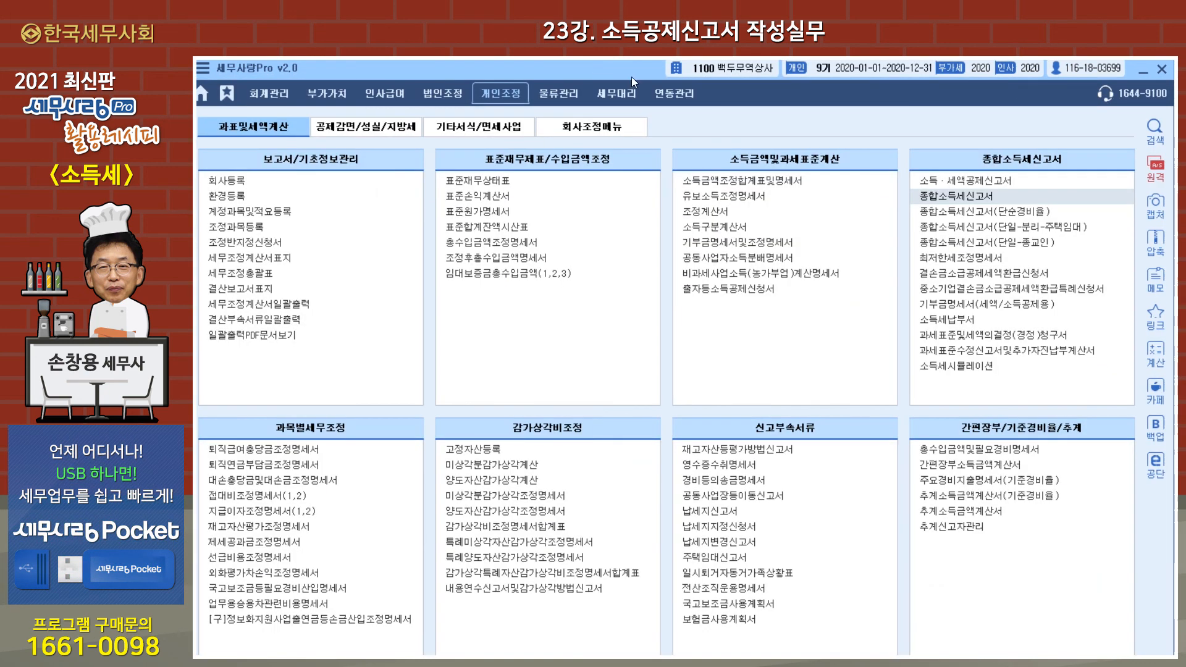
click(958, 181)
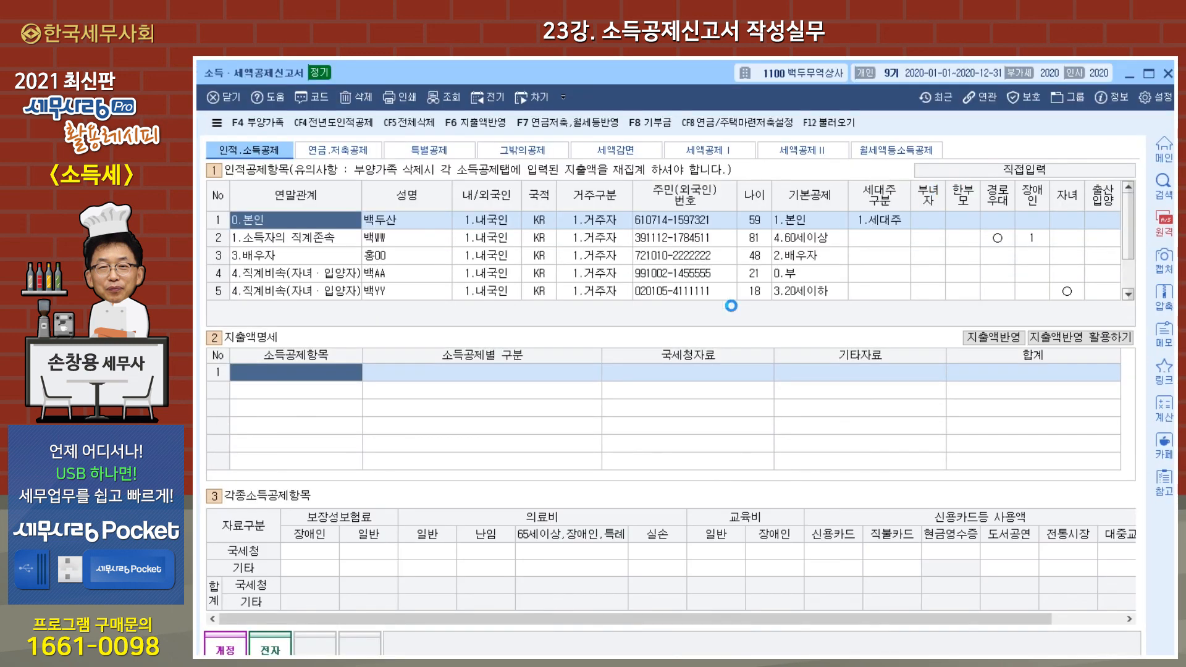